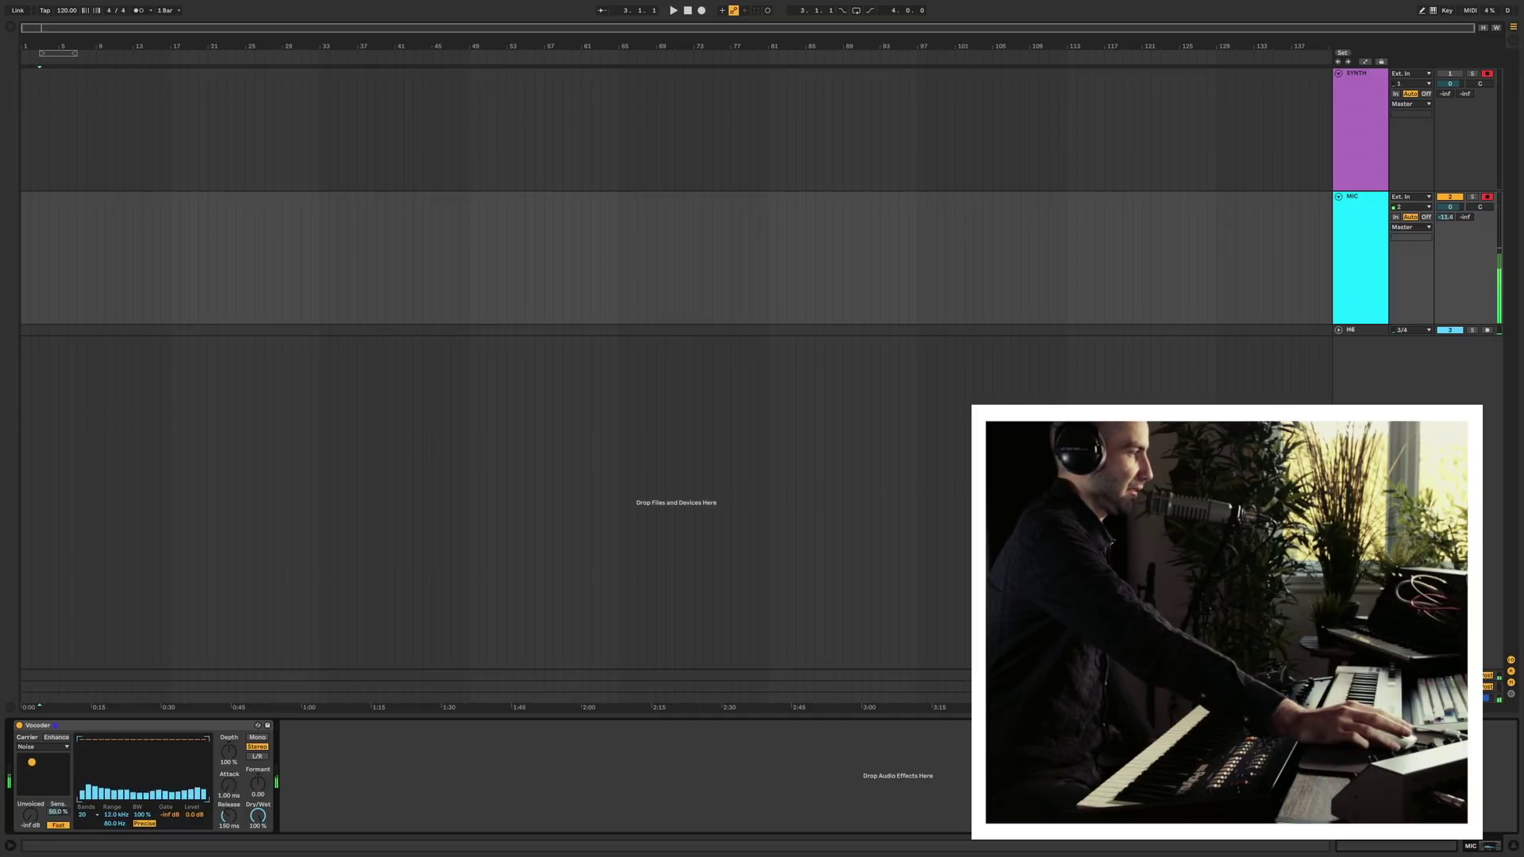
# Set the Vocoder's carrier to External with audio from the SYNTH track, and turn on Enhance.
pyautogui.moveTo(50, 759); pyautogui.dragTo(27, 763)
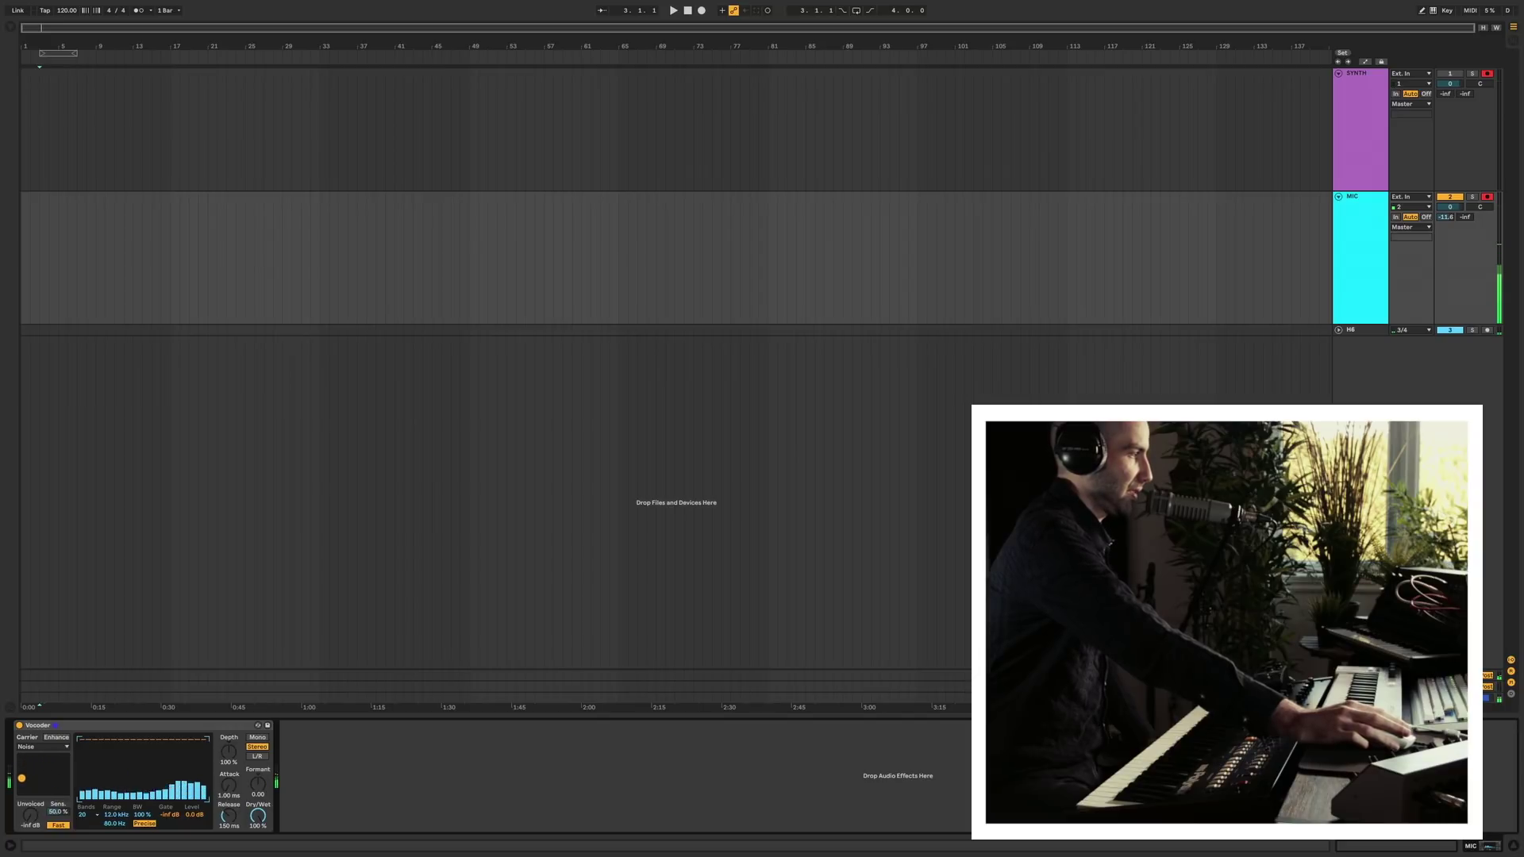
pyautogui.click(42, 747)
pyautogui.click(44, 755)
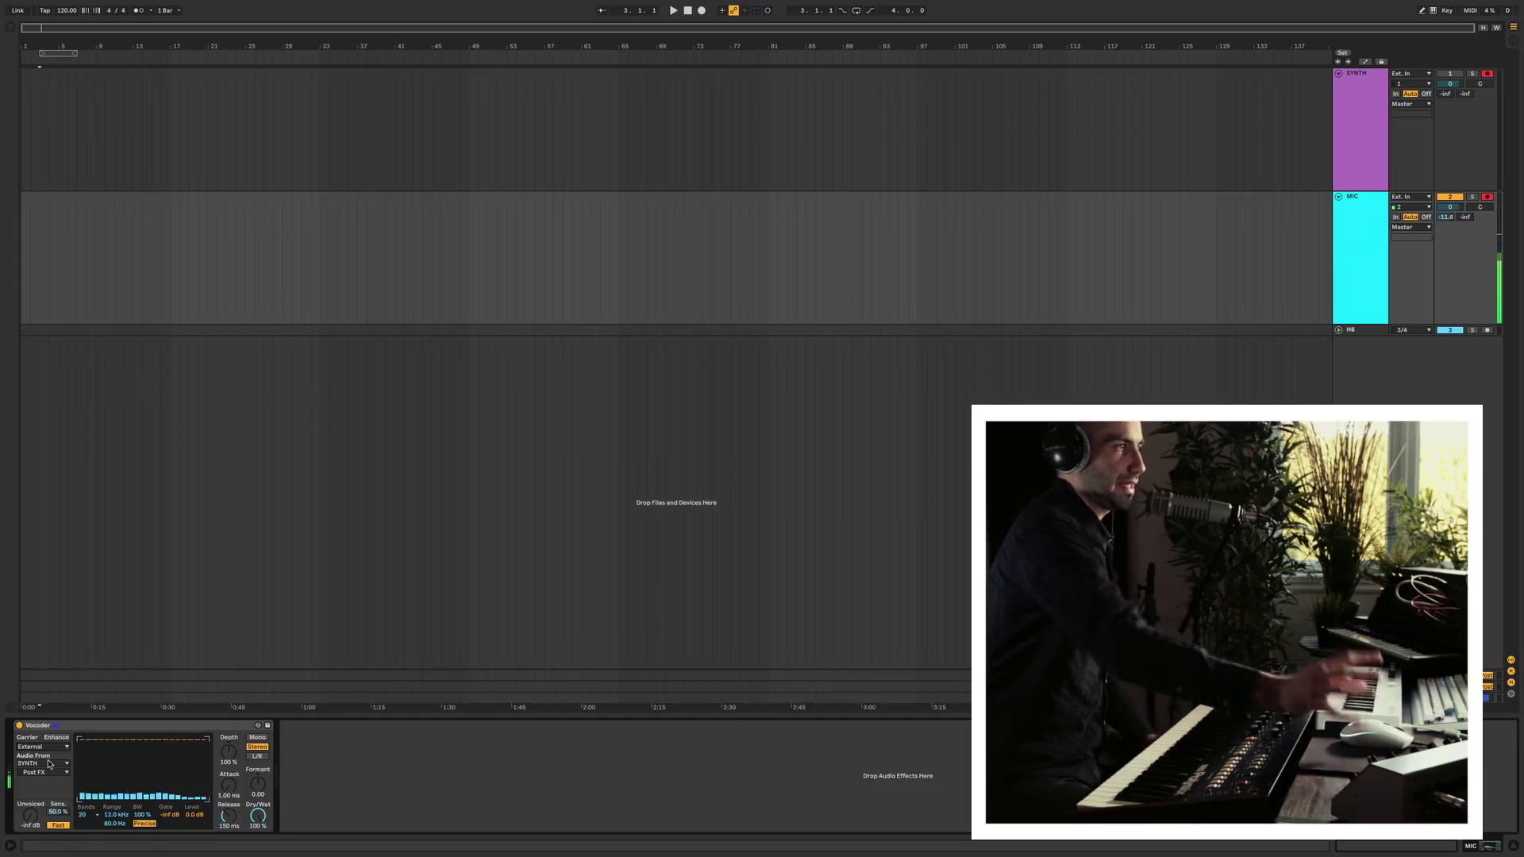
pyautogui.click(35, 748)
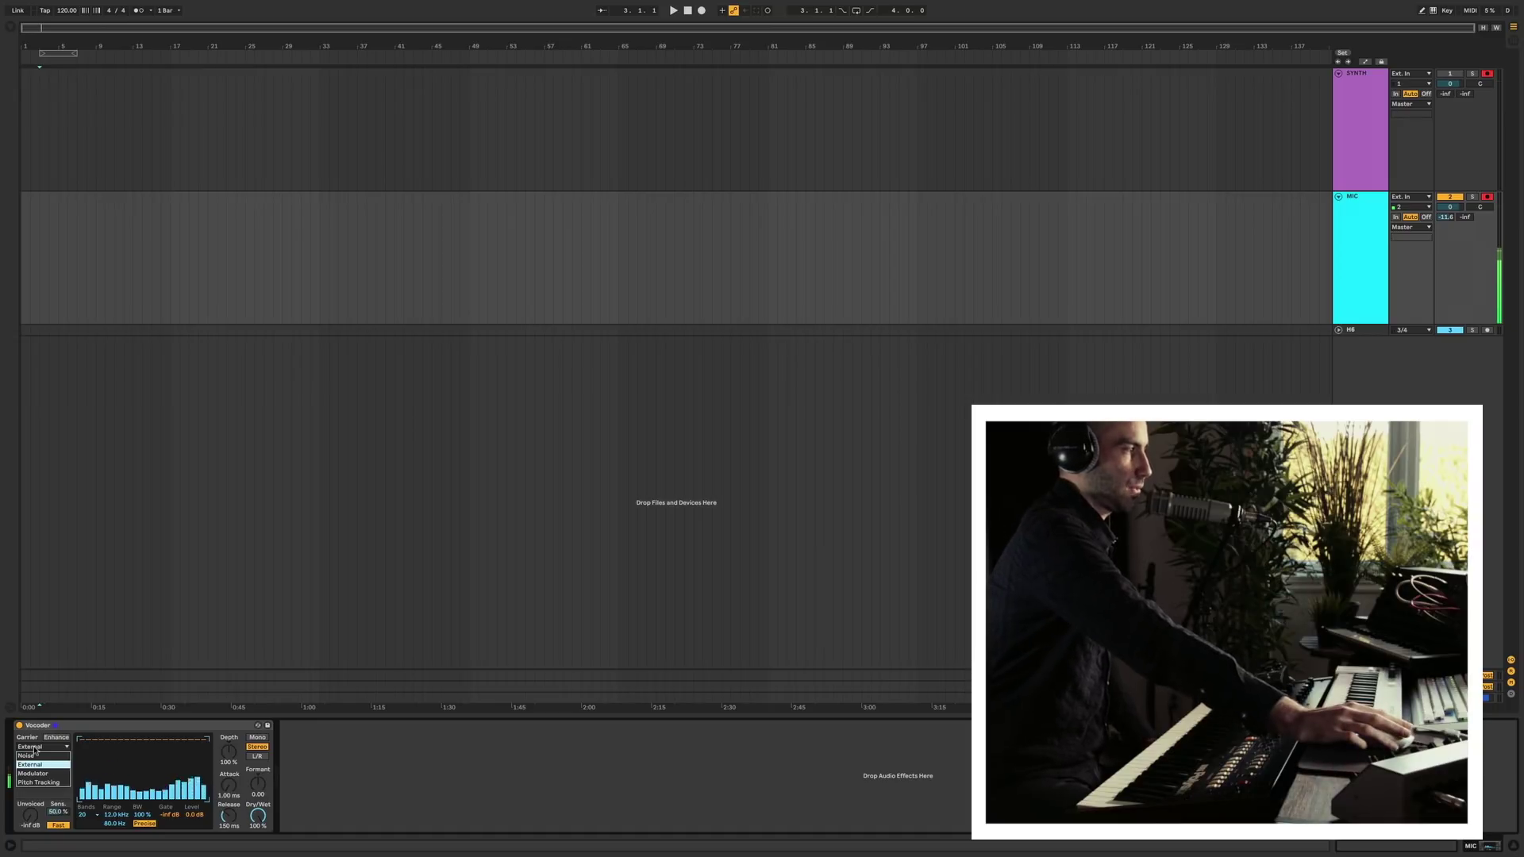
pyautogui.click(32, 764)
pyautogui.click(42, 763)
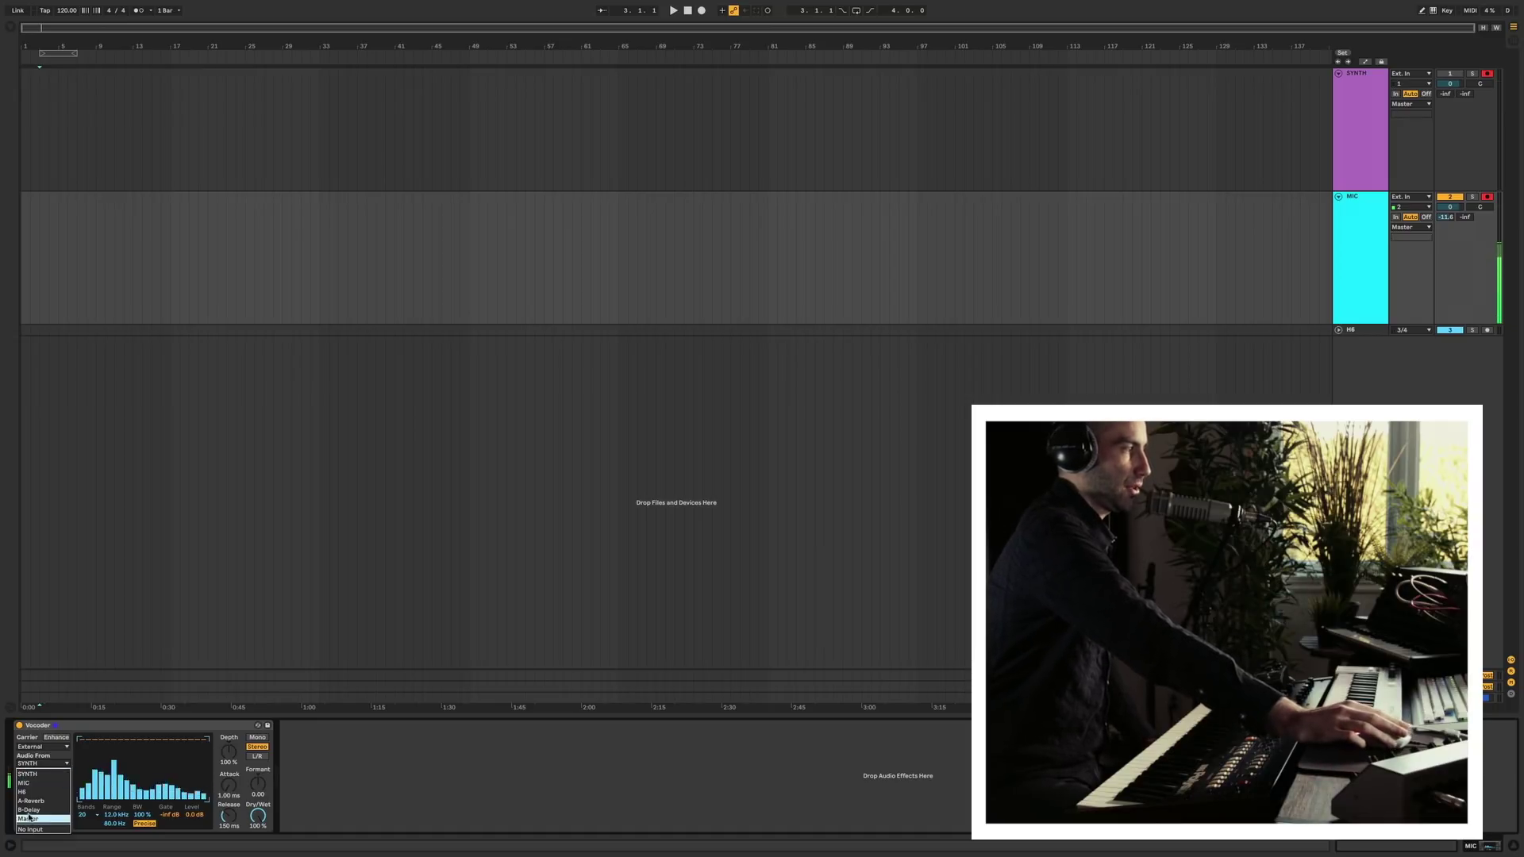
pyautogui.click(39, 774)
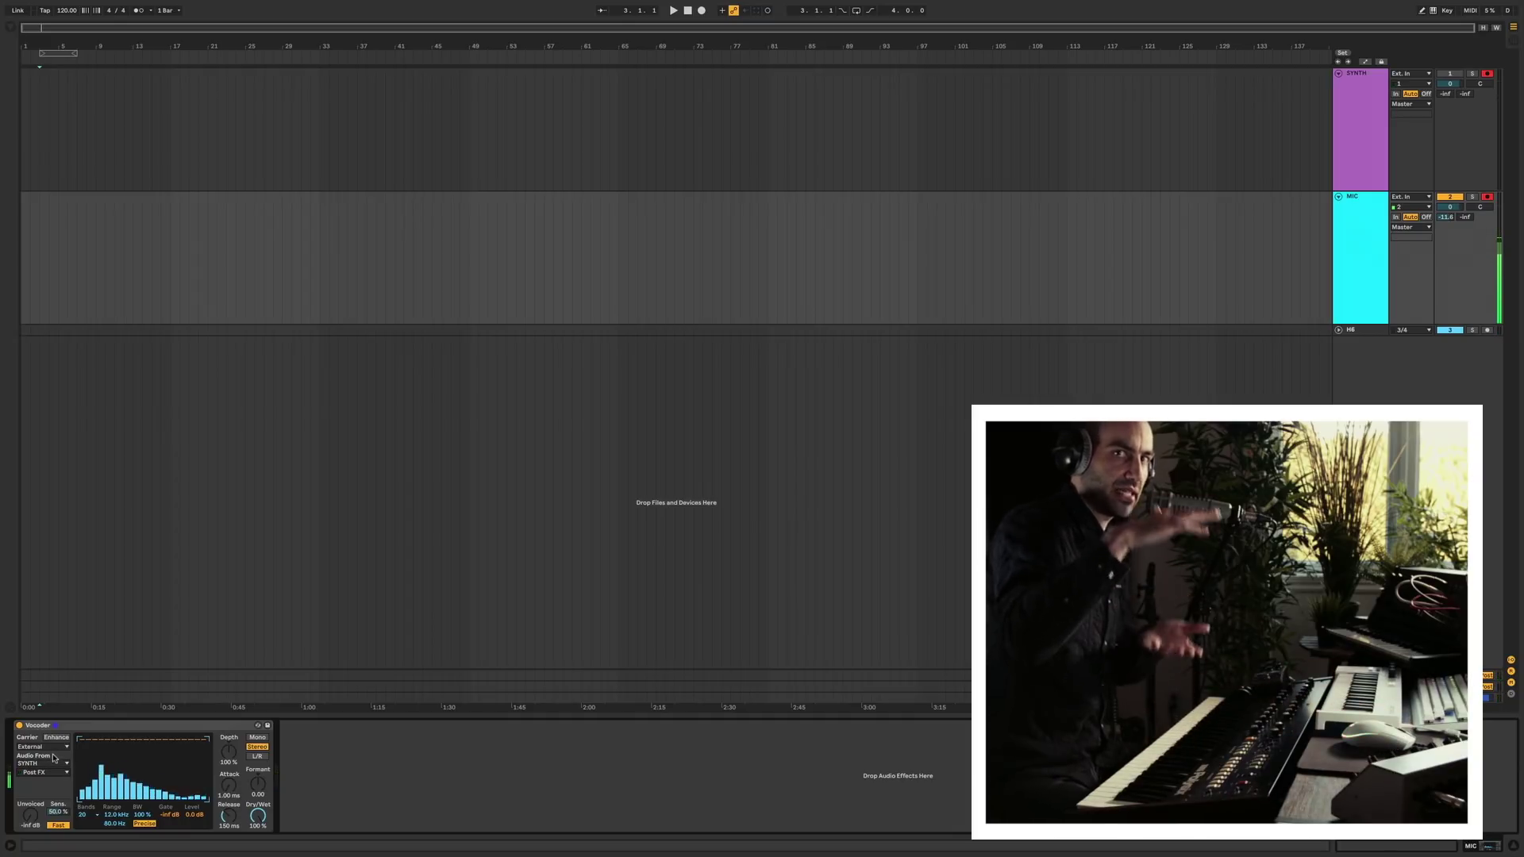
pyautogui.click(55, 737)
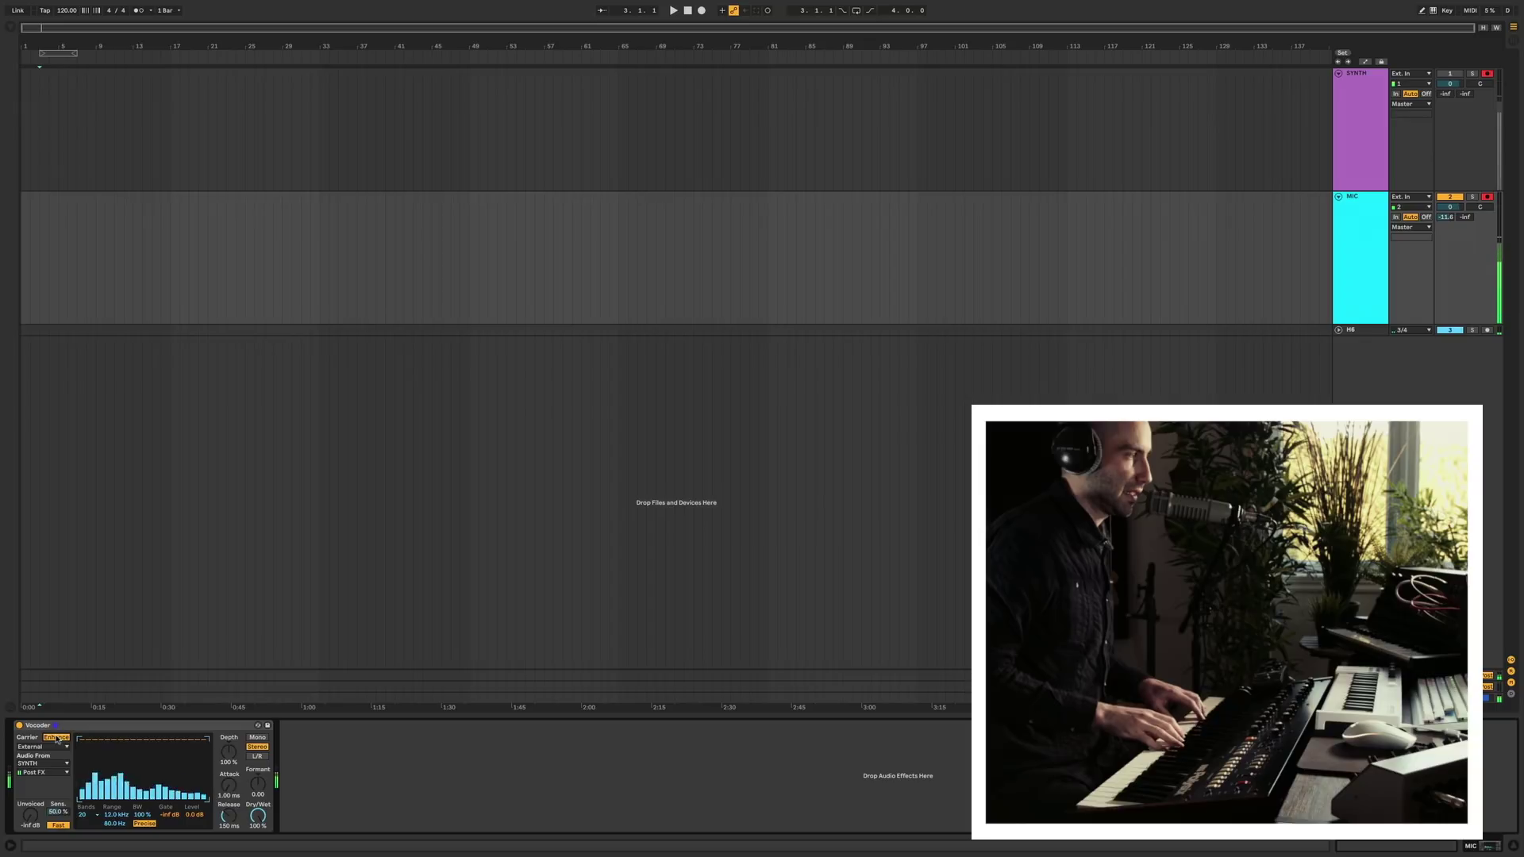
# Switch the Vocoder's carrier to Modulator, try lowering the Formant to about -21.6, and reset it to 0.
pyautogui.click(42, 747)
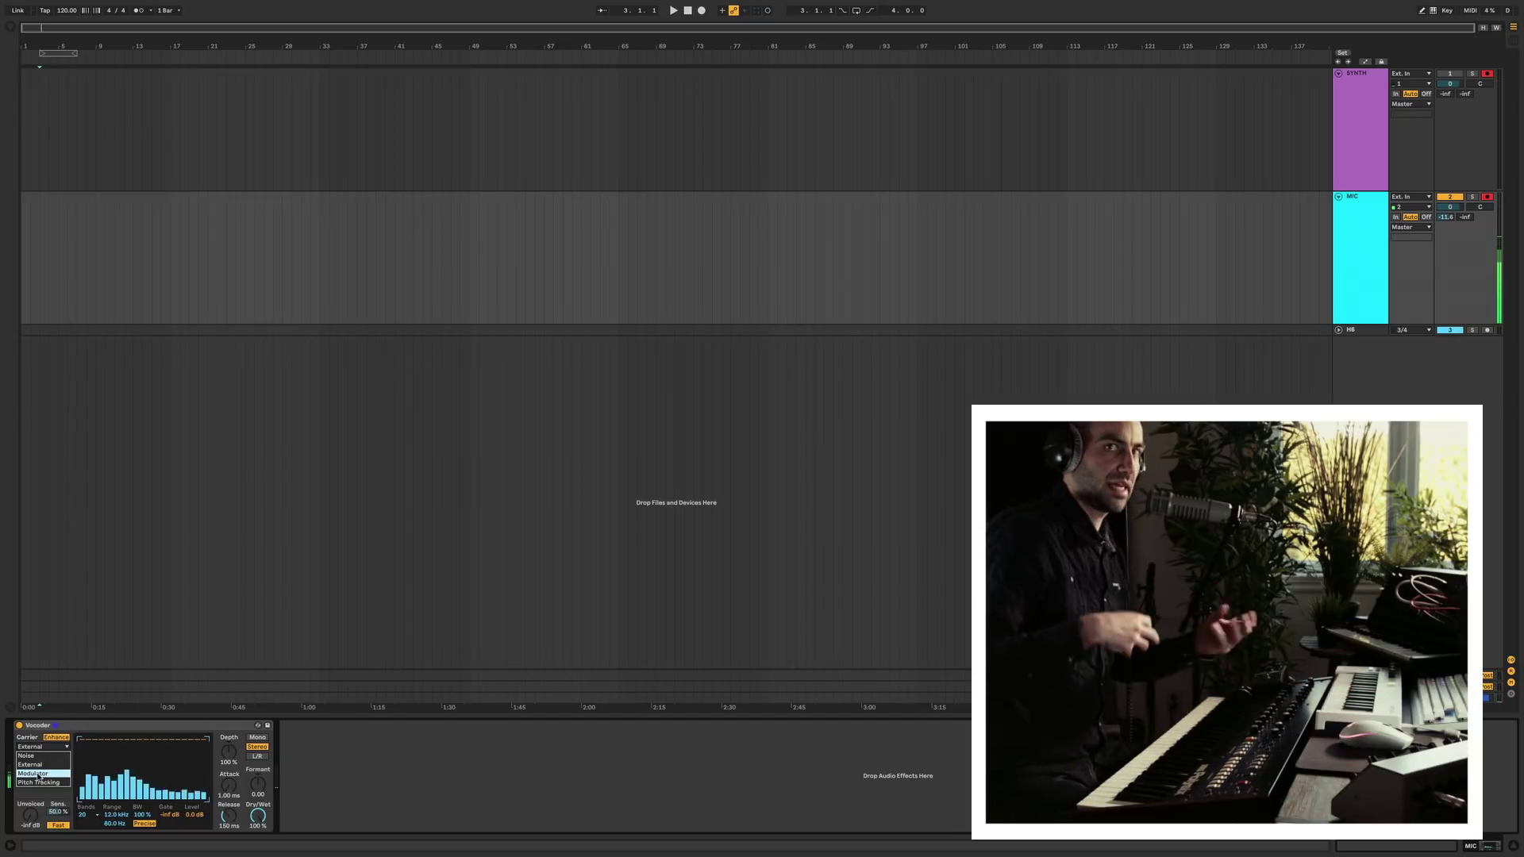
pyautogui.click(38, 774)
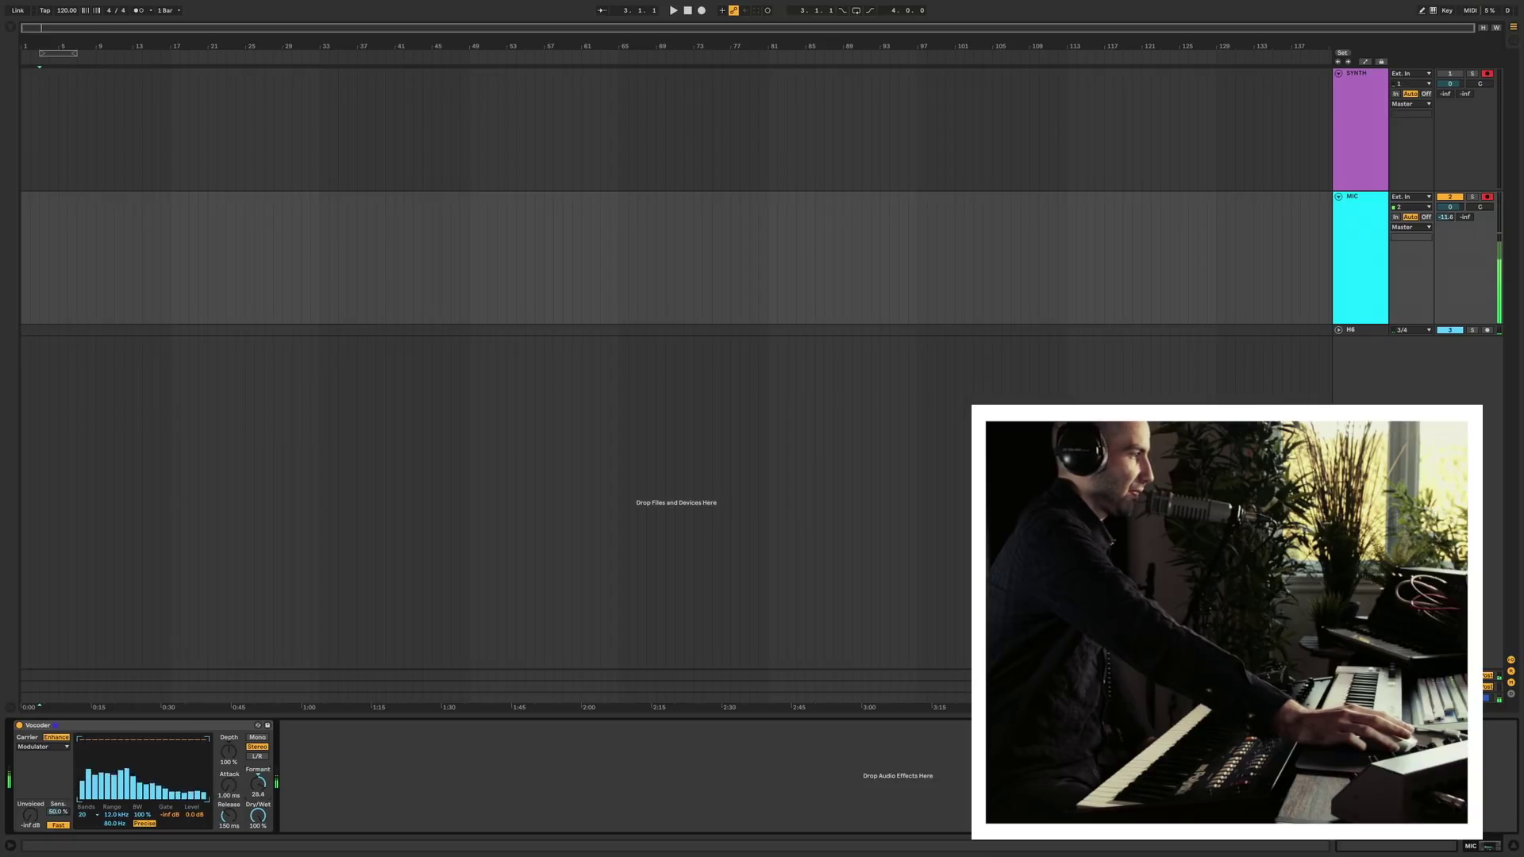
pyautogui.moveTo(258, 775); pyautogui.dragTo(257, 794)
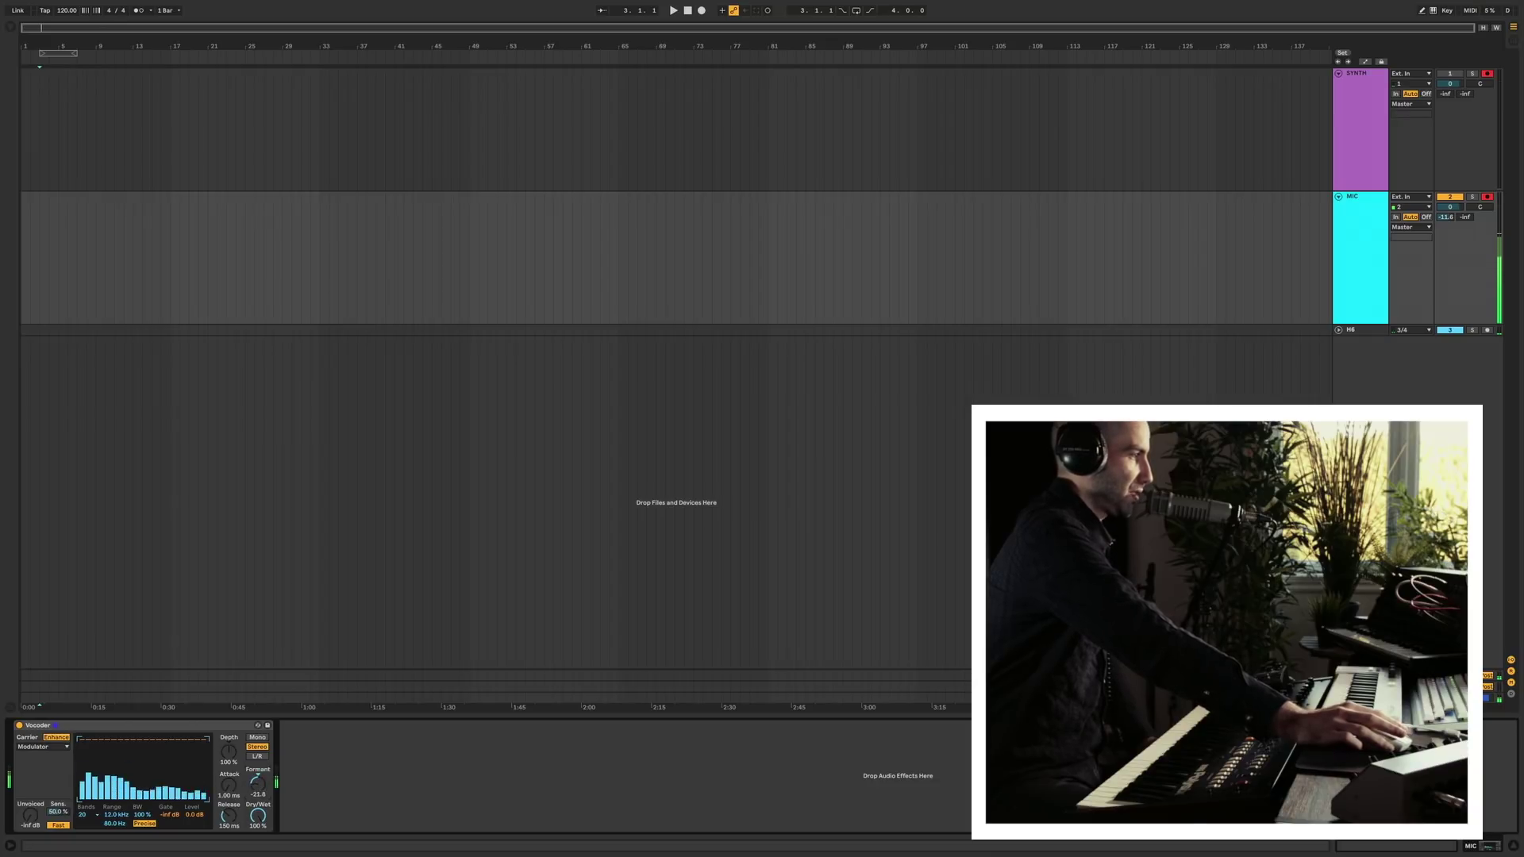
pyautogui.press('Delete')
# Switch the carrier to Pitch Tracking, set its High frequency to 3.00 kHz, and try other oscillator waveforms.
pyautogui.click(42, 746)
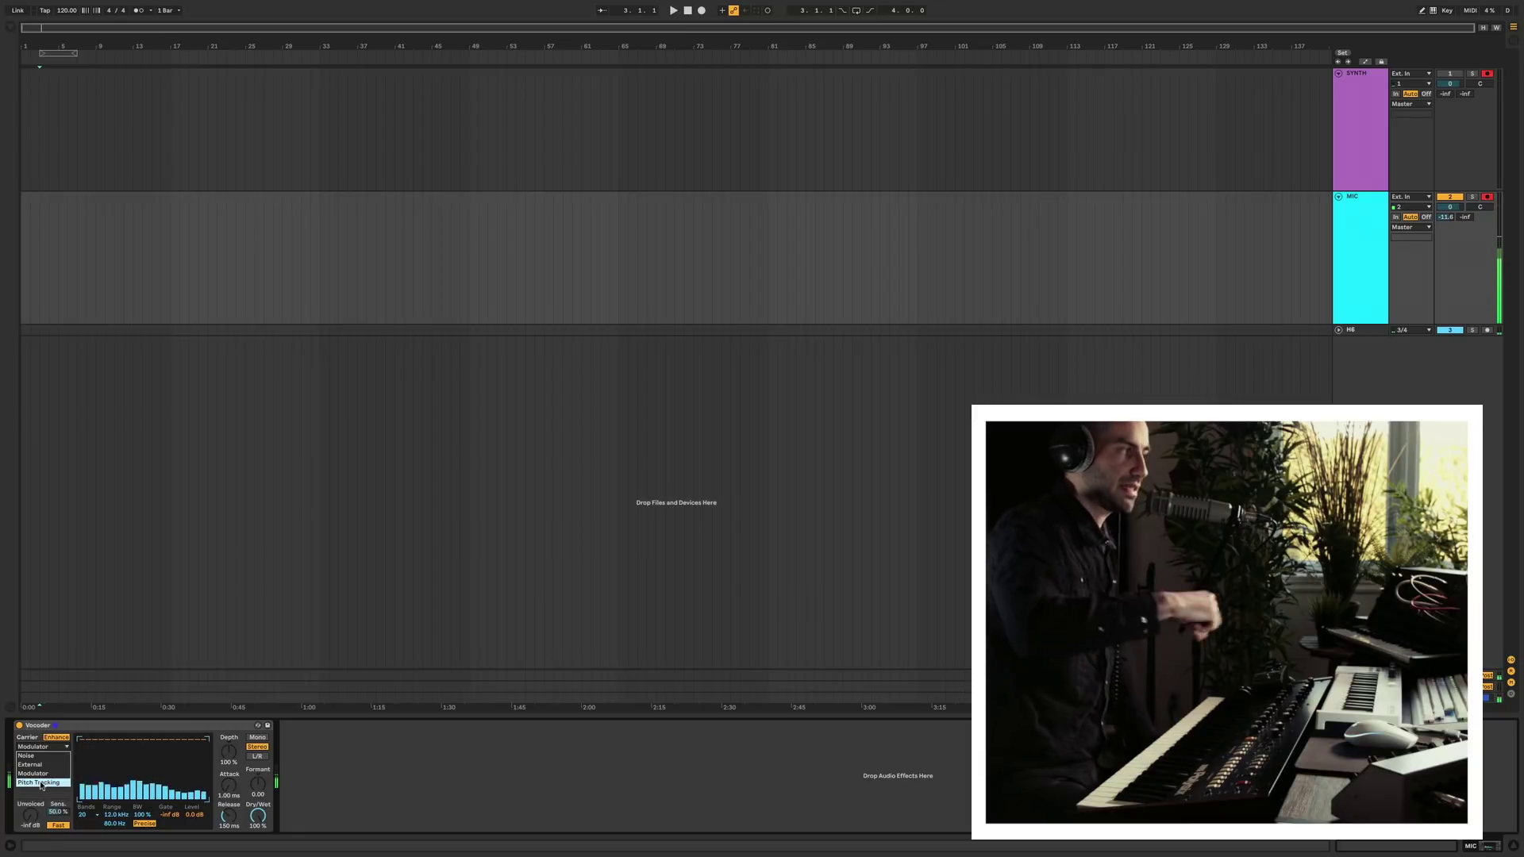
pyautogui.click(41, 783)
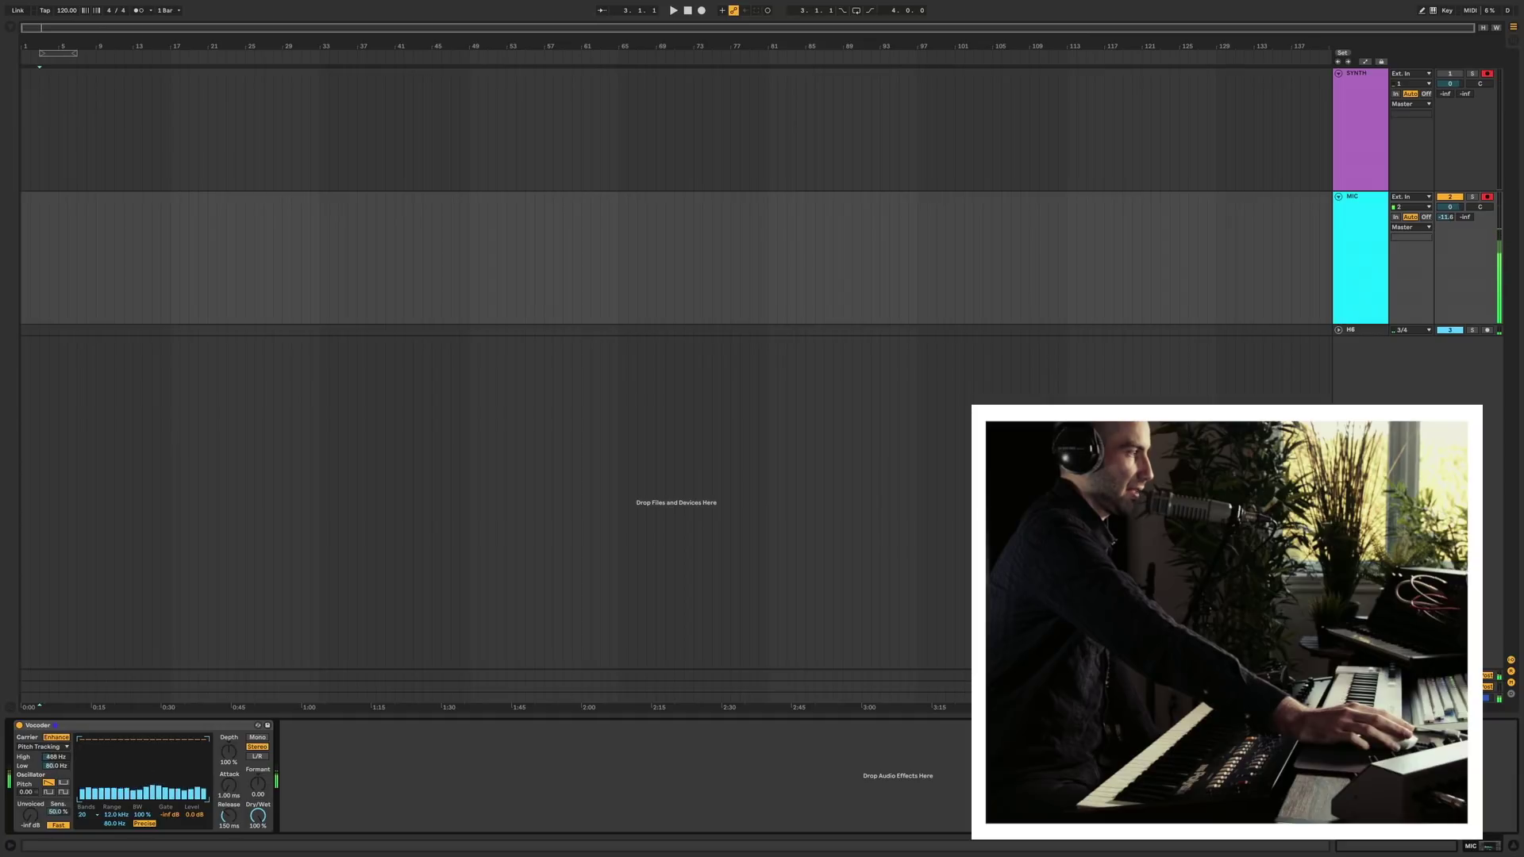
pyautogui.moveTo(54, 757); pyautogui.dragTo(56, 752)
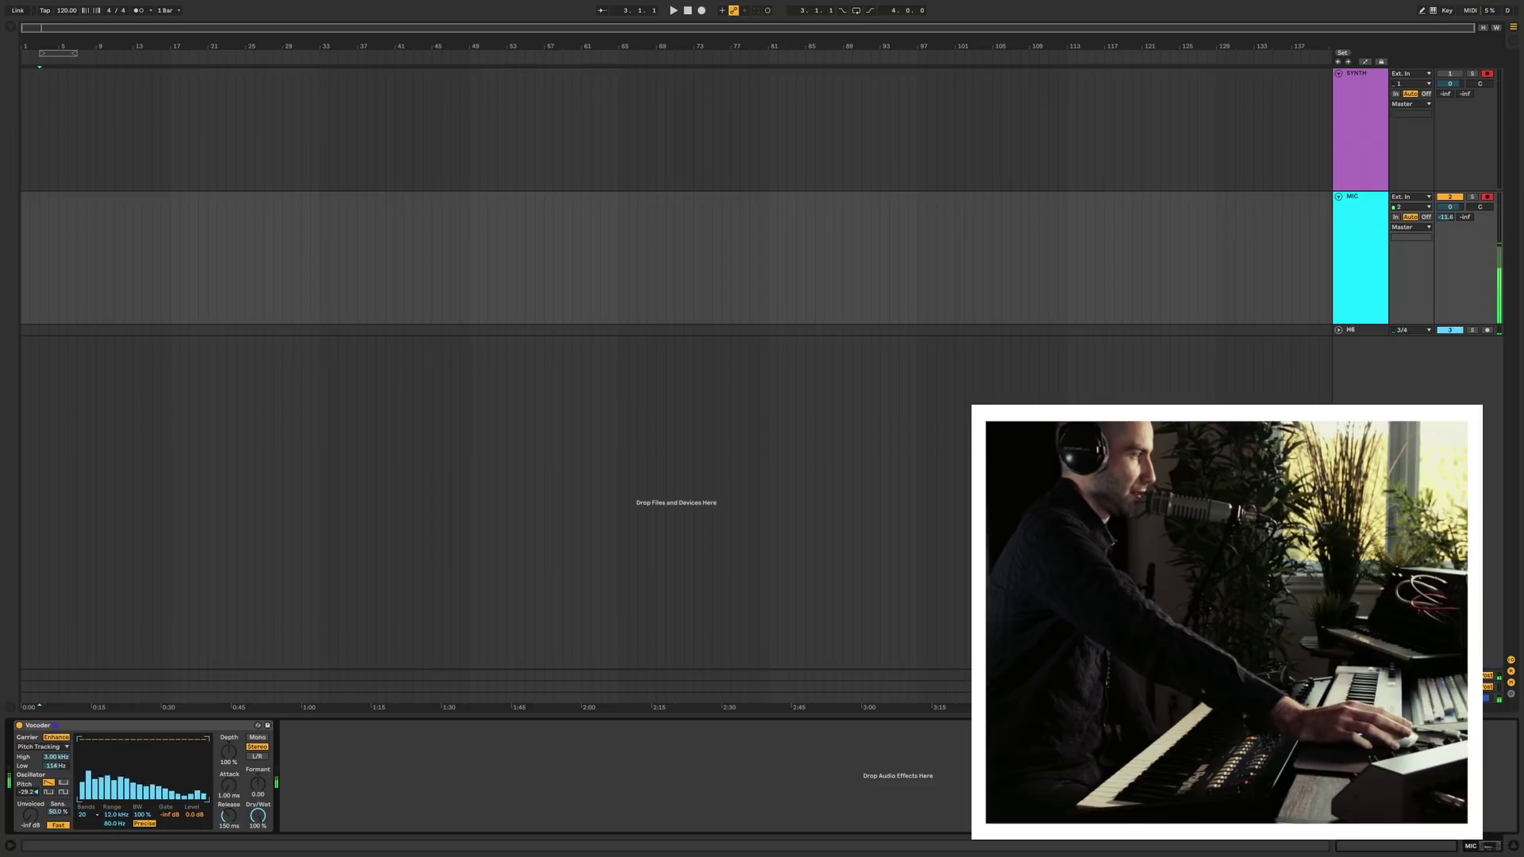
pyautogui.click(63, 782)
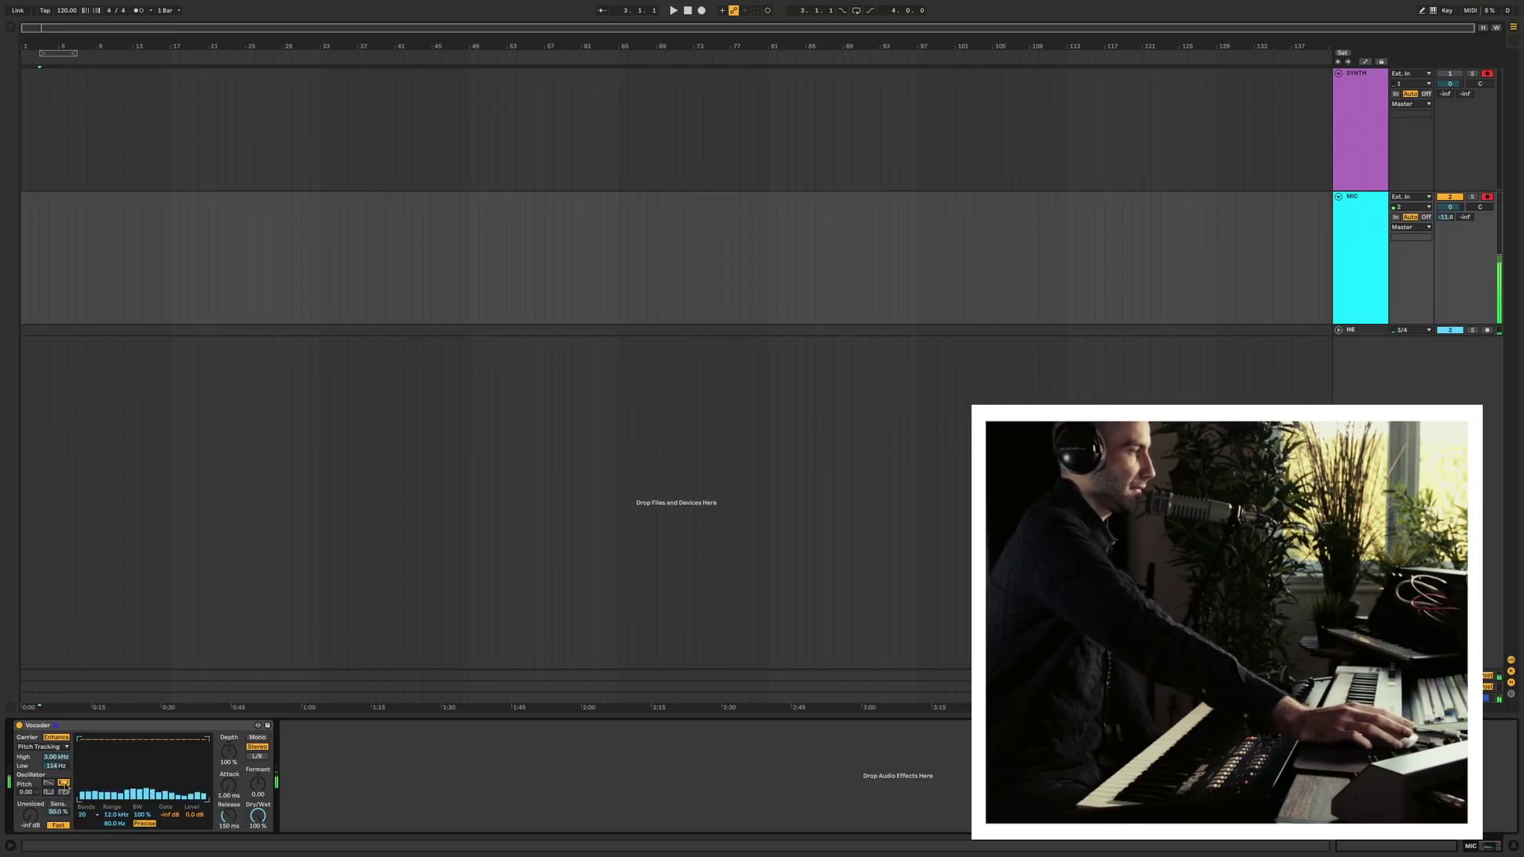
pyautogui.click(63, 792)
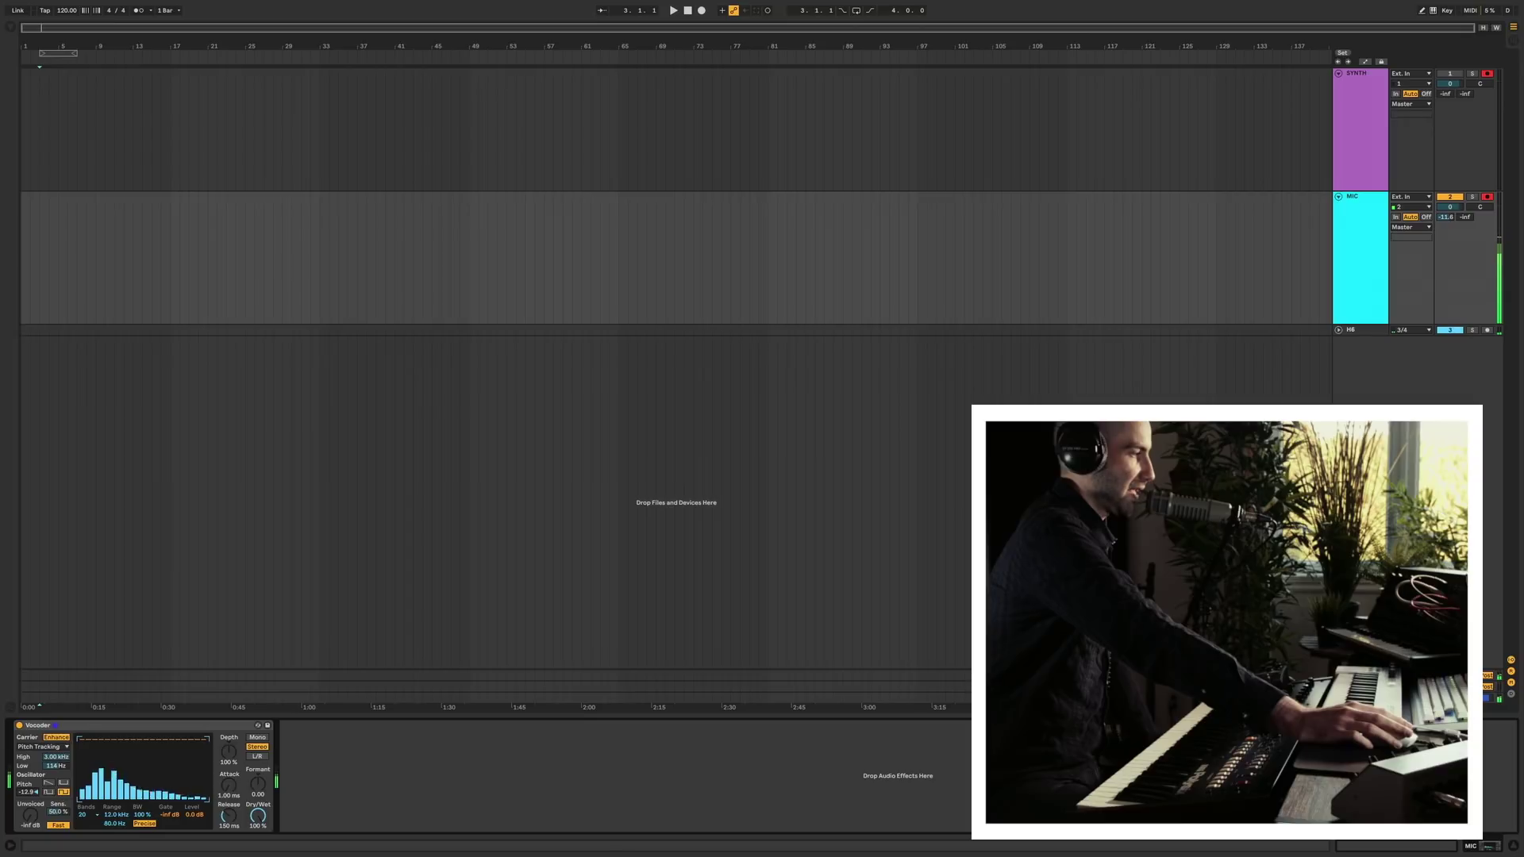
# Switch the Vocoder's carrier to External and from there to Modulator.
pyautogui.click(43, 747)
pyautogui.click(40, 738)
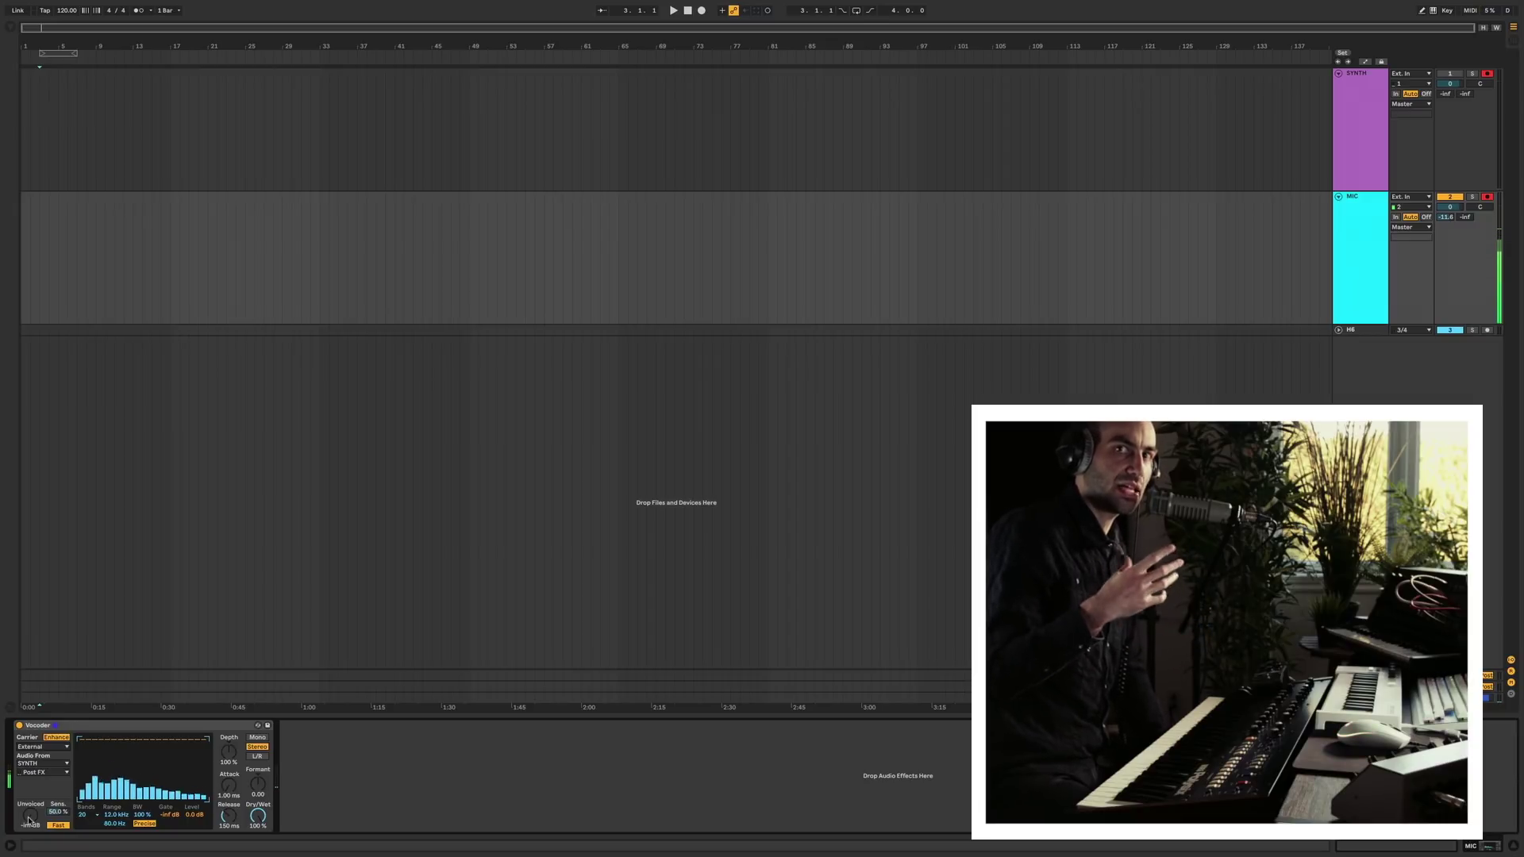
pyautogui.click(44, 747)
pyautogui.click(40, 766)
# Try the Unvoiced level at -13 dB and -21 dB, return it to -inf dB, and set its sensitivity to about 77.3 %.
pyautogui.moveTo(29, 815); pyautogui.dragTo(29, 786)
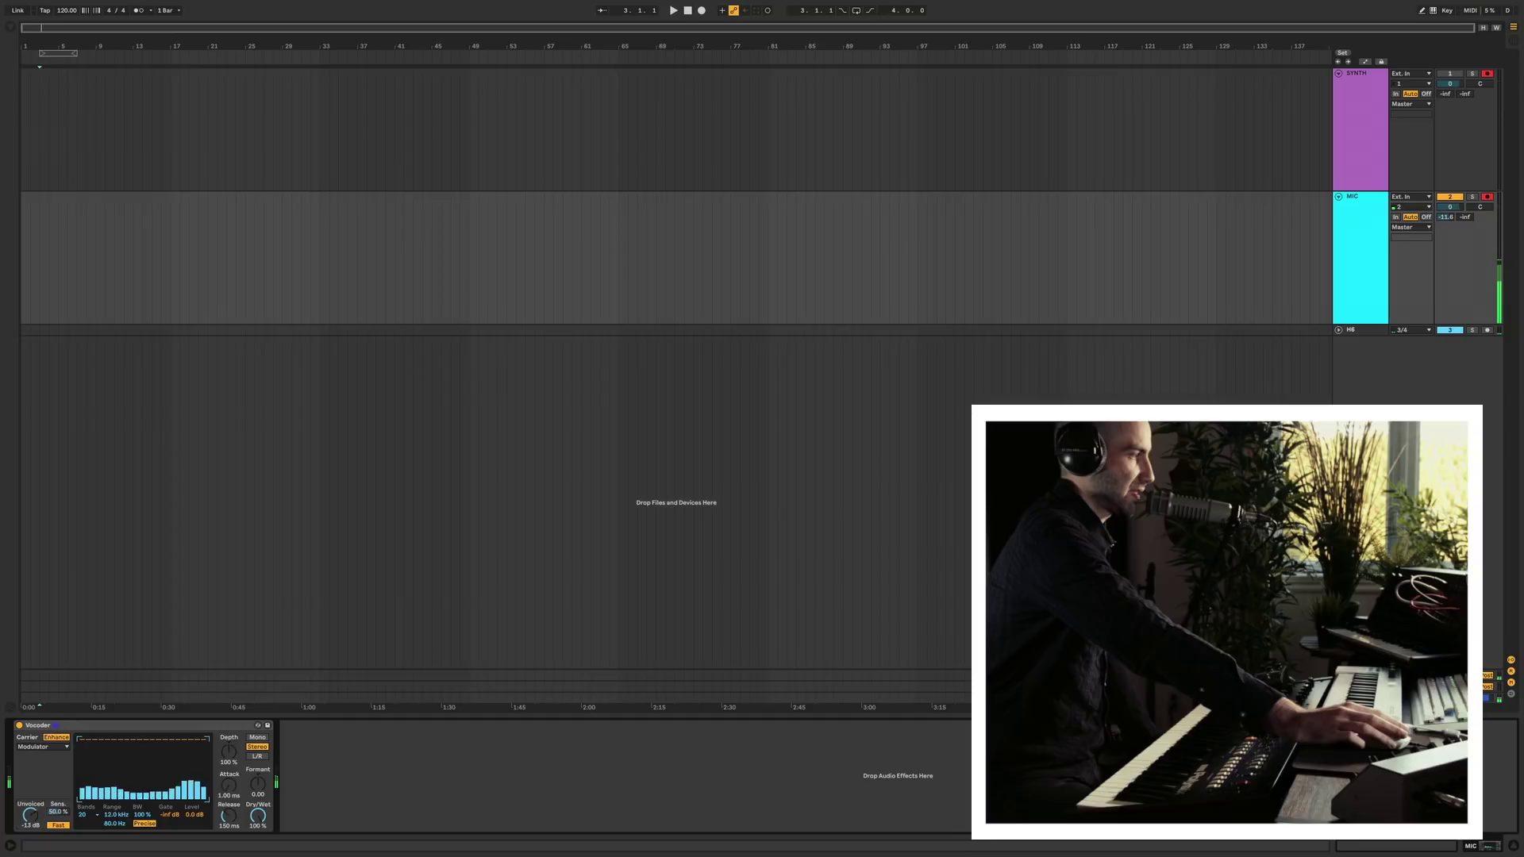
pyautogui.moveTo(29, 815); pyautogui.dragTo(30, 833)
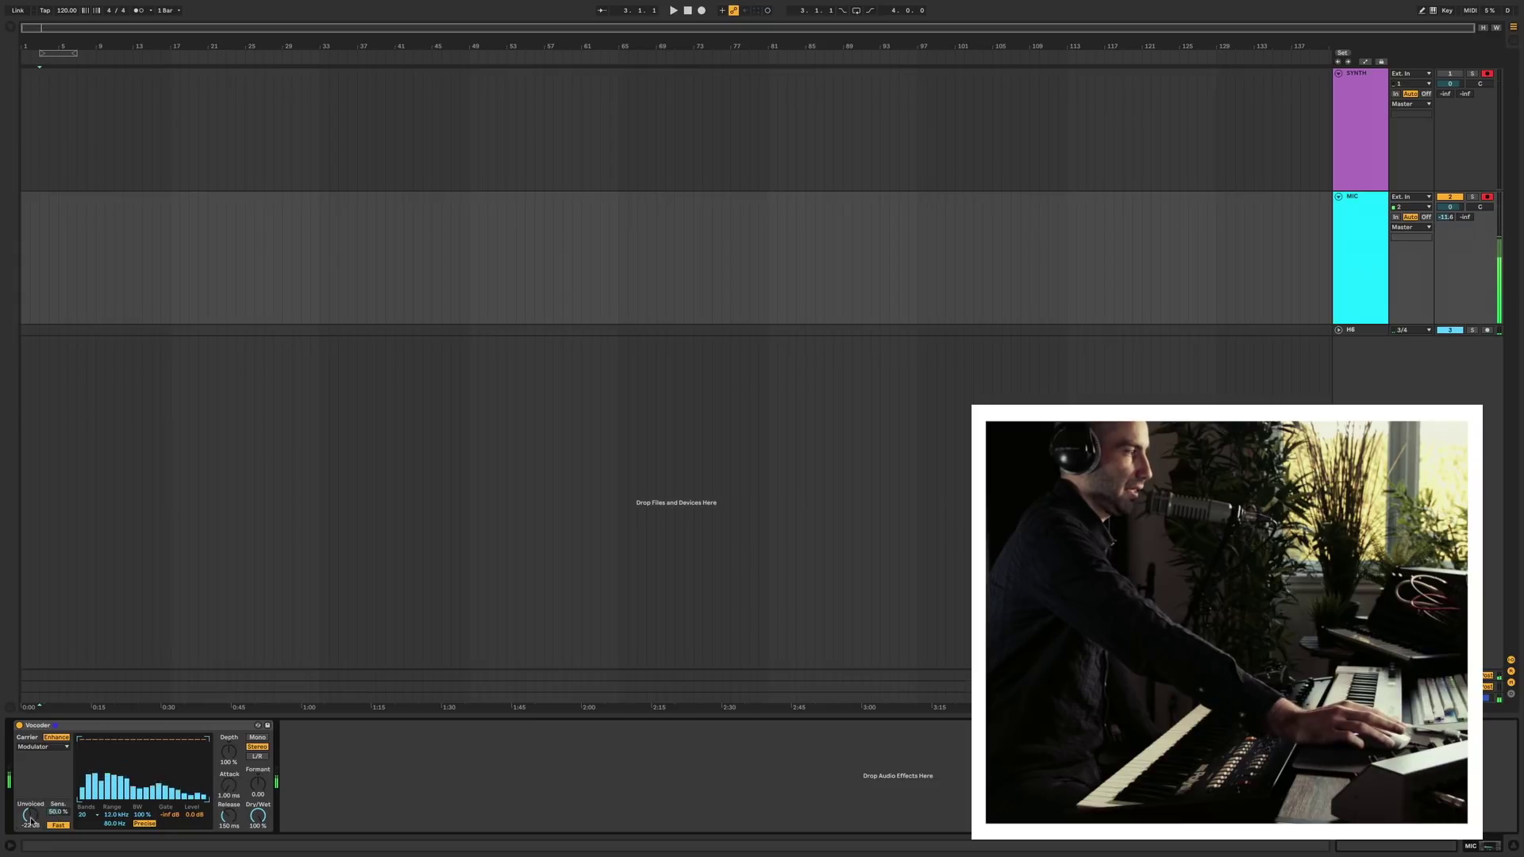
pyautogui.moveTo(58, 813); pyautogui.dragTo(57, 782)
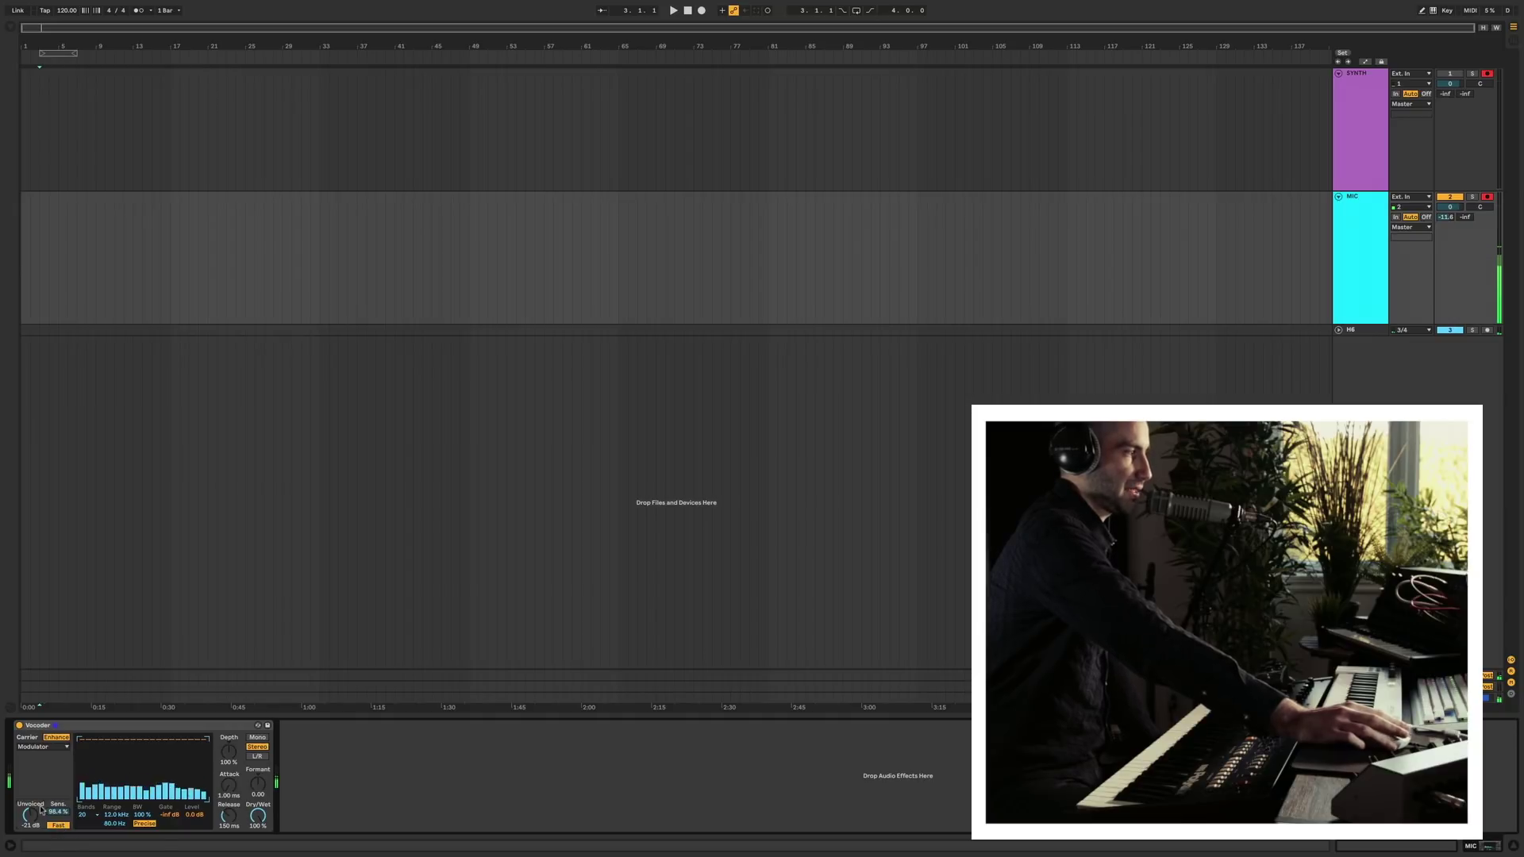
pyautogui.moveTo(58, 811); pyautogui.dragTo(30, 841)
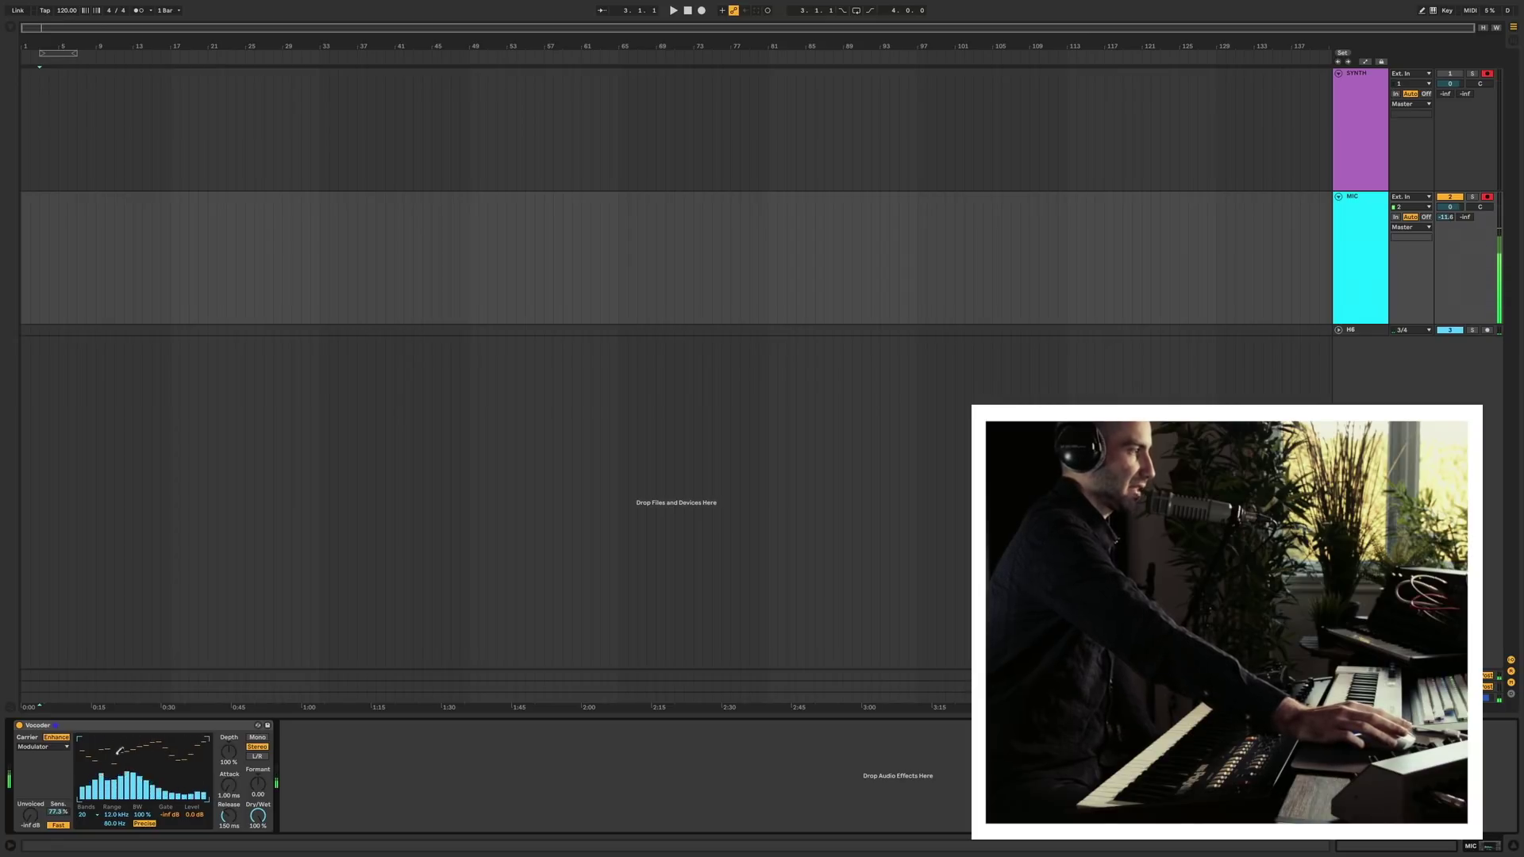
# Reduce the Vocoder to 4 bands and set the carrier back to External.
pyautogui.click(83, 815)
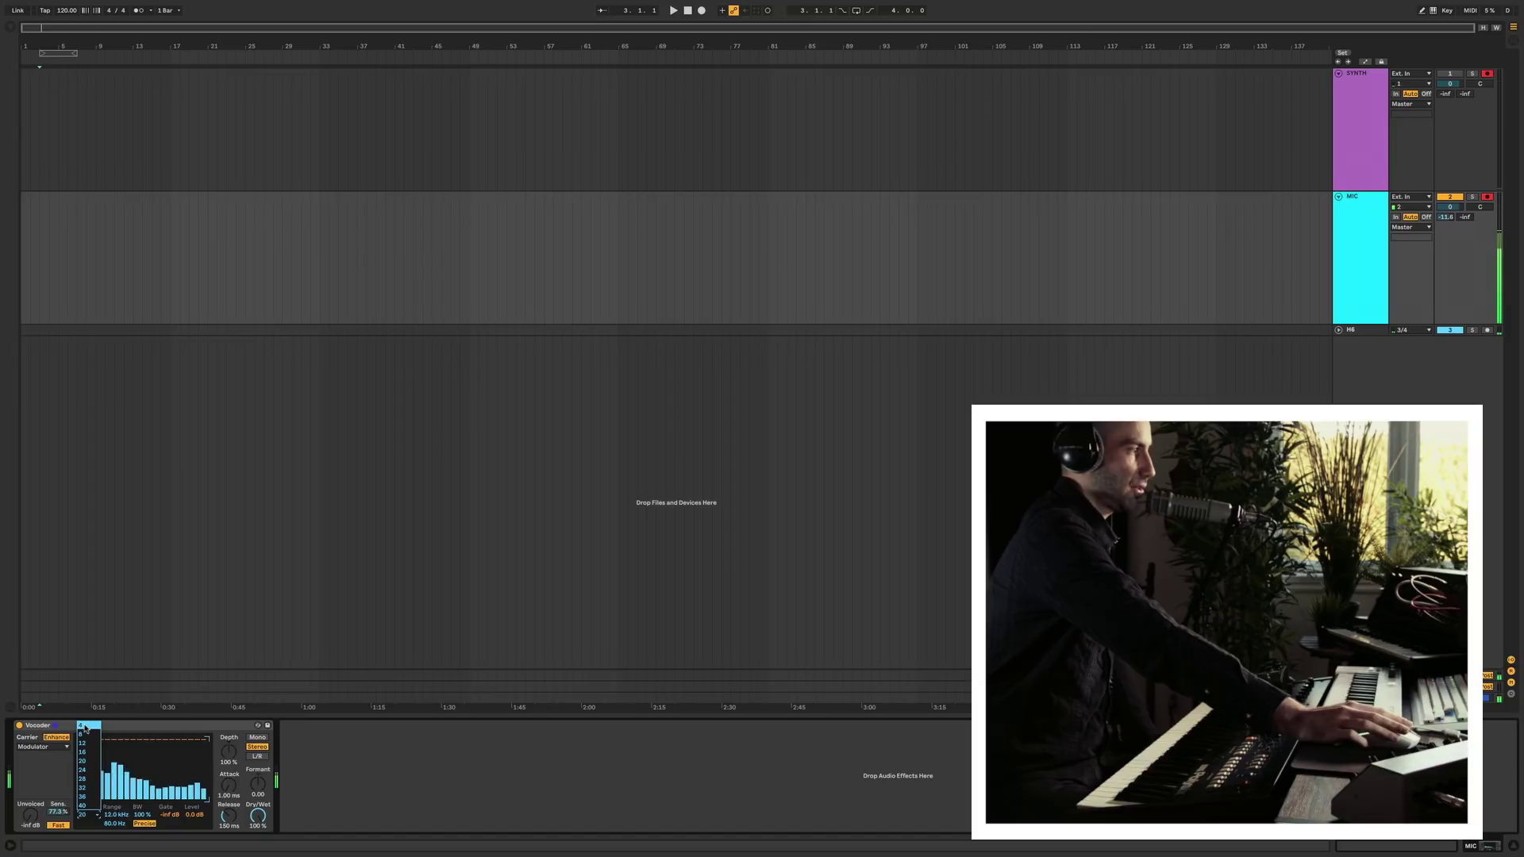
pyautogui.click(88, 814)
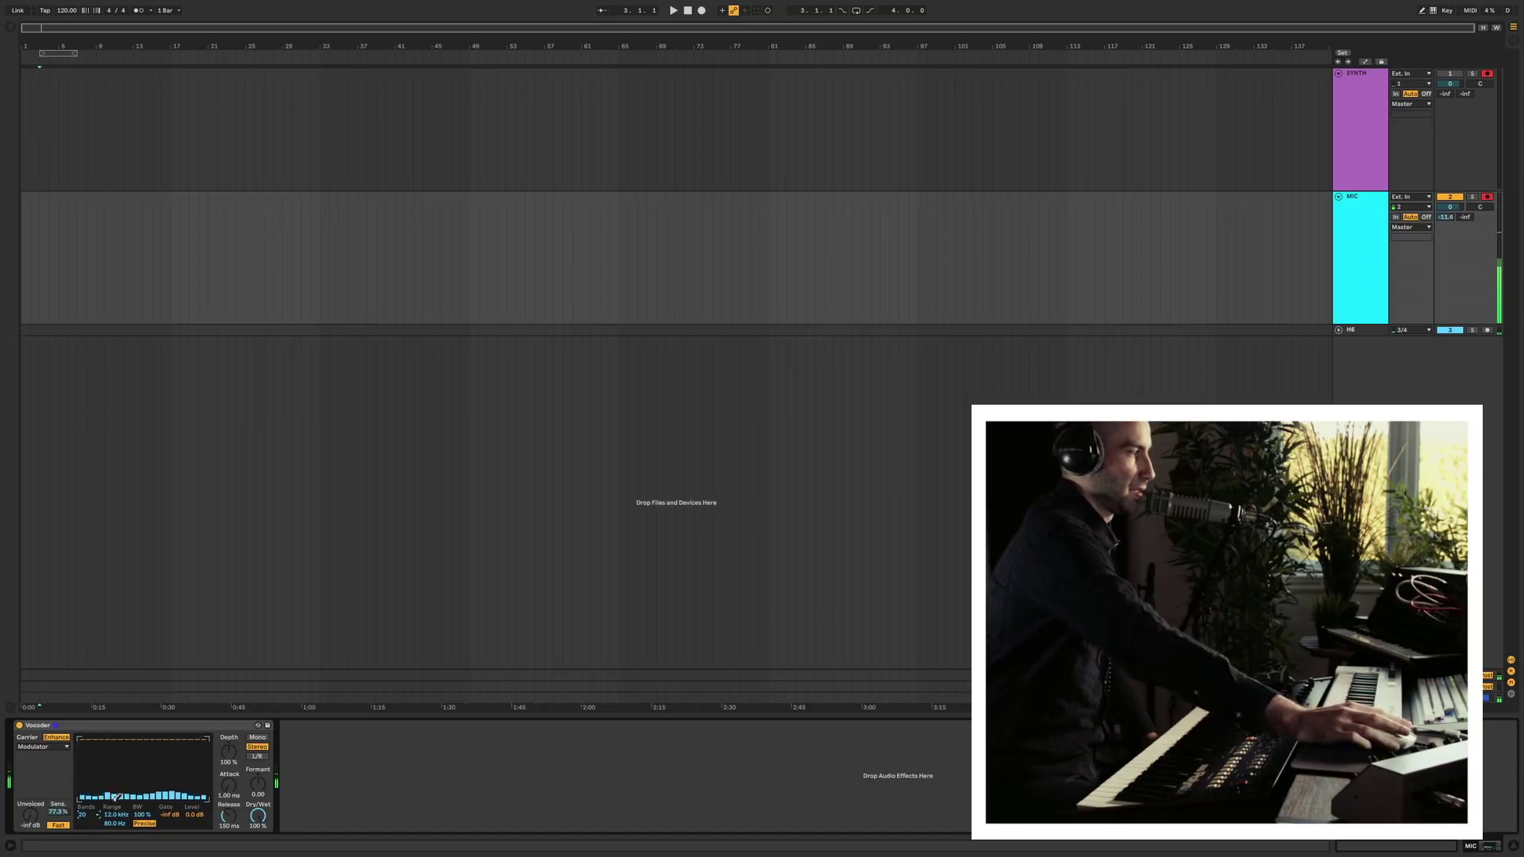
pyautogui.click(87, 817)
pyautogui.click(82, 725)
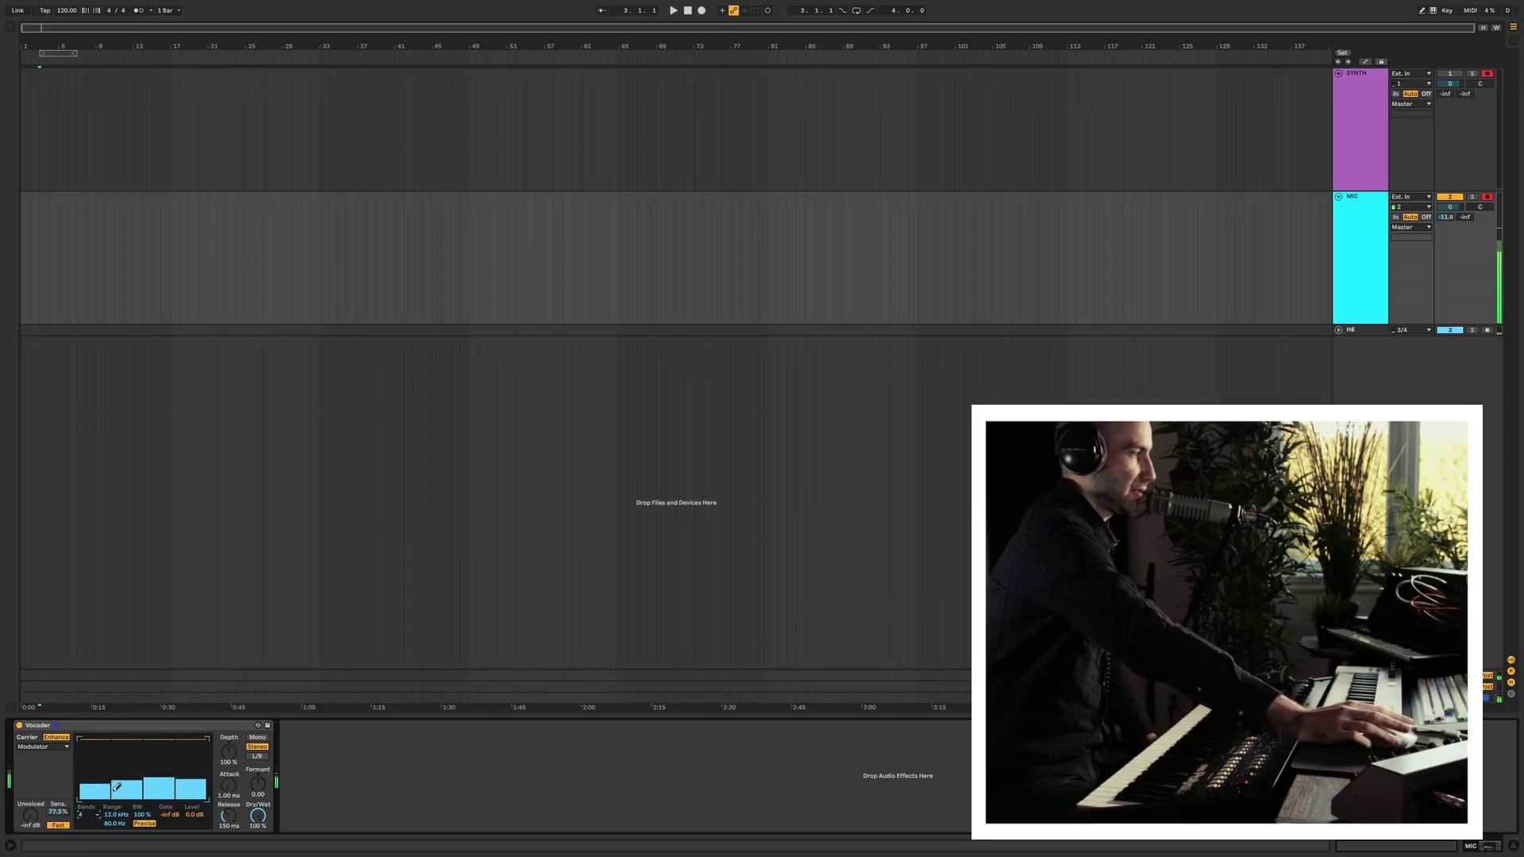
pyautogui.click(44, 746)
pyautogui.click(43, 737)
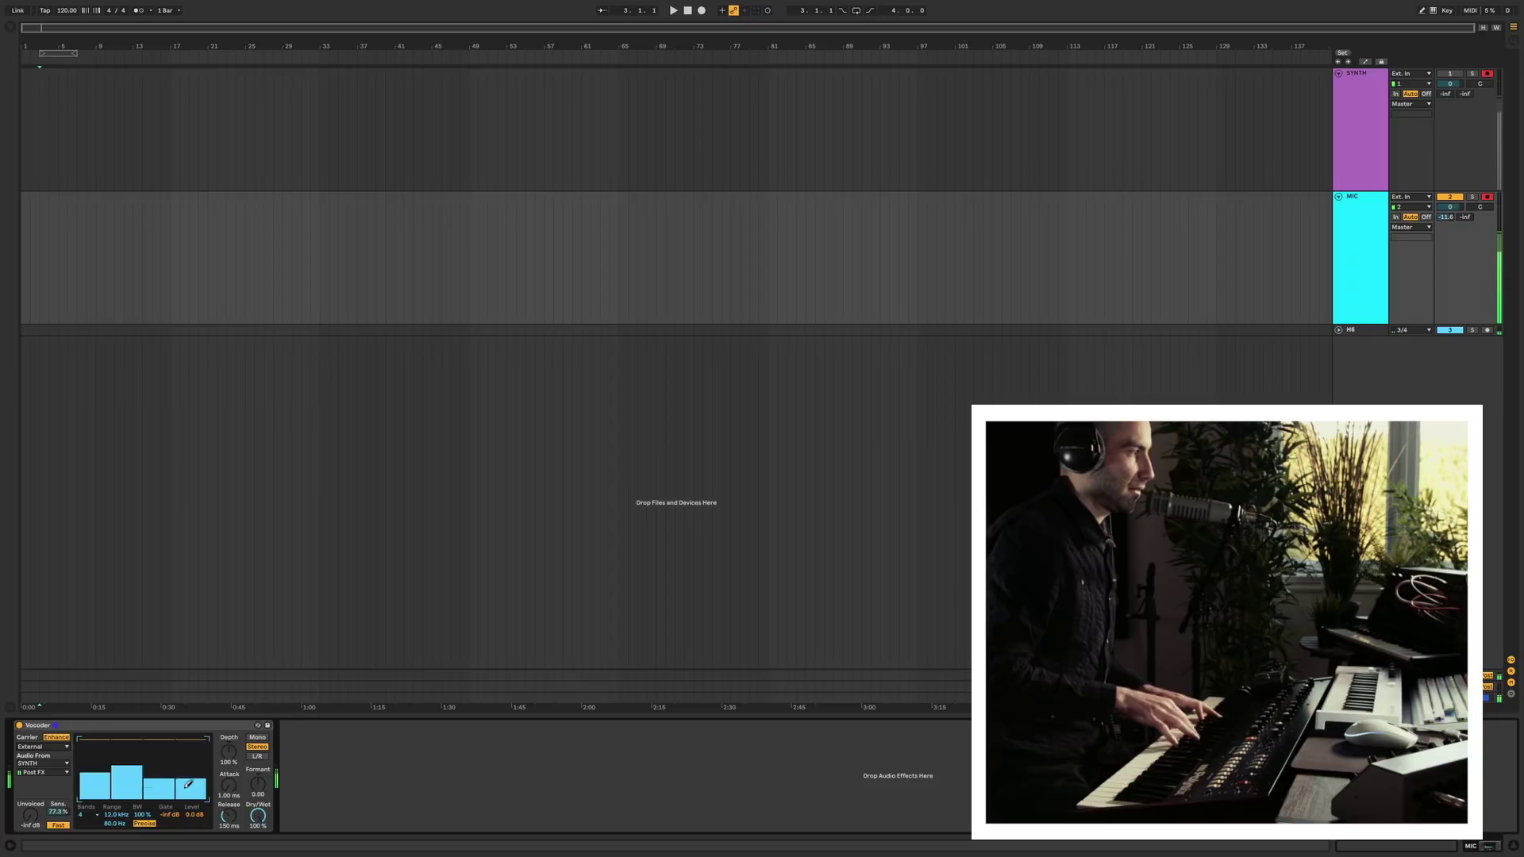
# Raise the Vocoder's number of bands in stages up to 40.
pyautogui.click(80, 814)
pyautogui.click(82, 753)
pyautogui.click(83, 814)
pyautogui.click(90, 799)
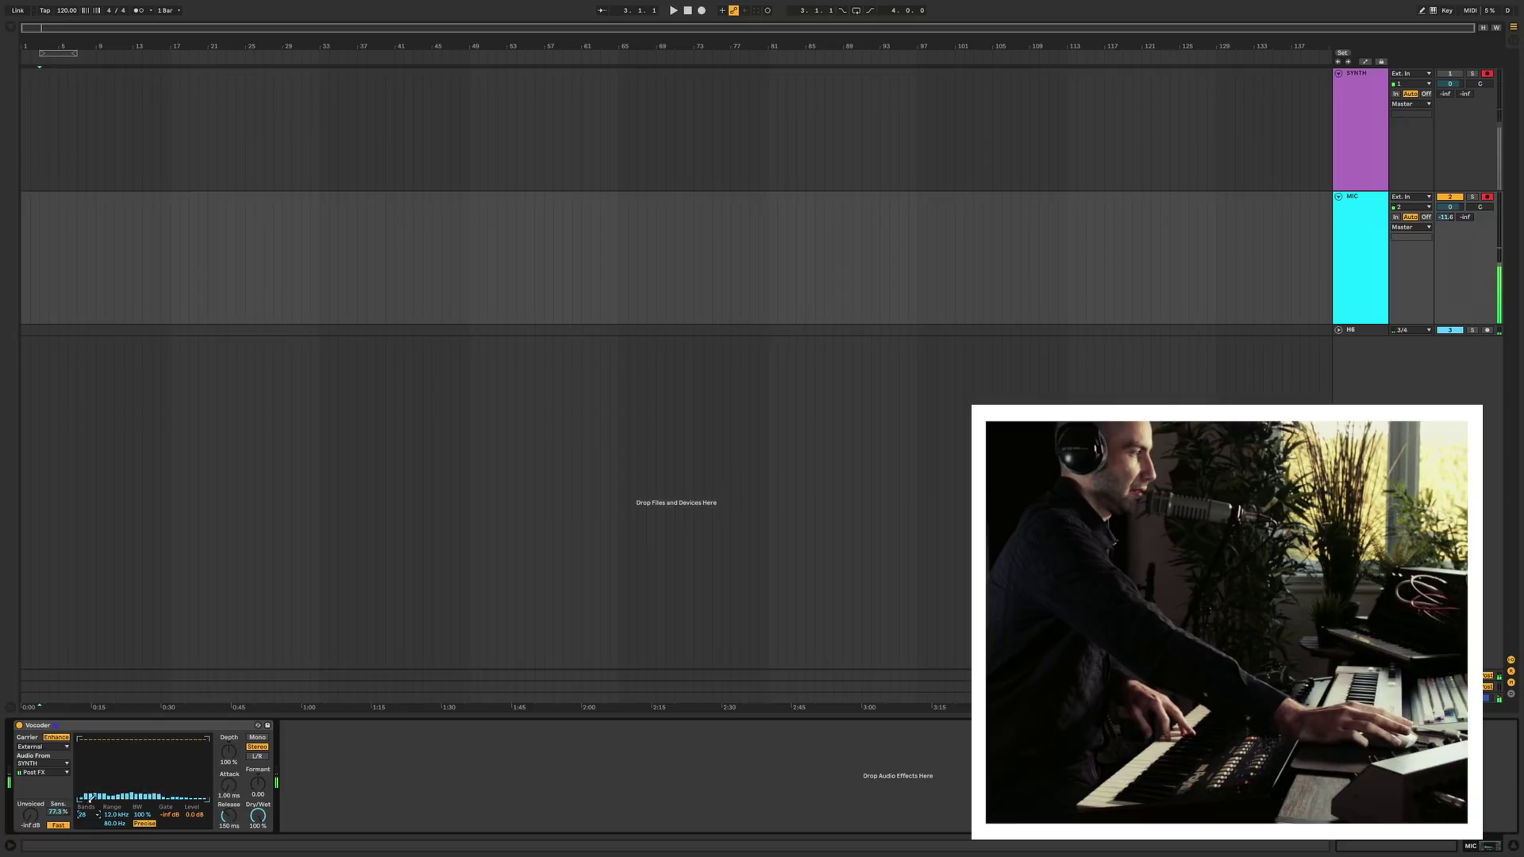
pyautogui.click(87, 818)
pyautogui.click(93, 828)
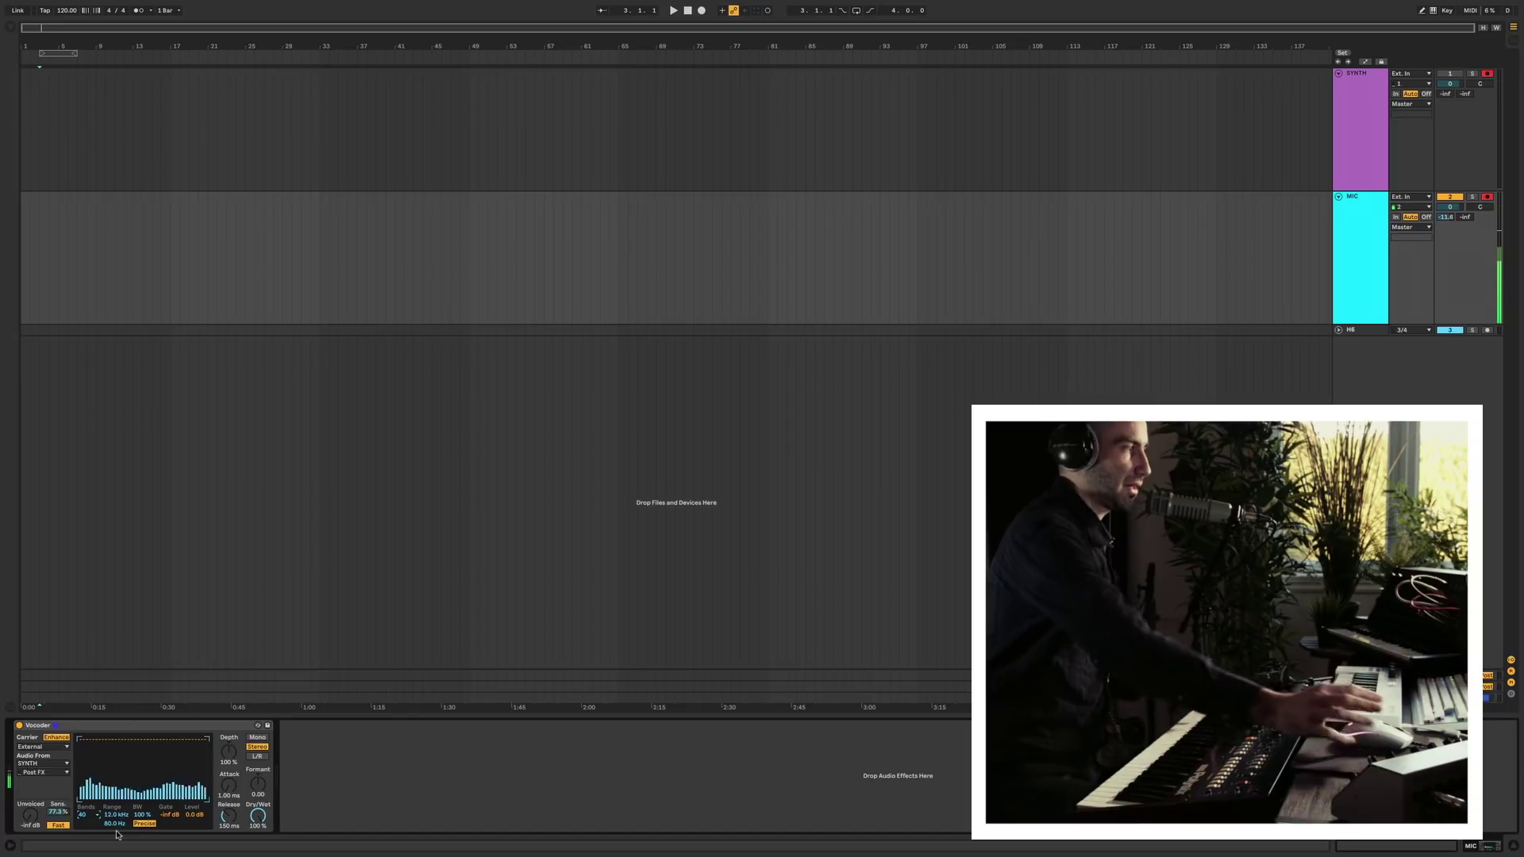
# Widen the filter bank's range to 20.0 Hz–18.0 kHz and set the number of bands to 20.
pyautogui.moveTo(97, 821); pyautogui.dragTo(85, 826)
pyautogui.click(85, 816)
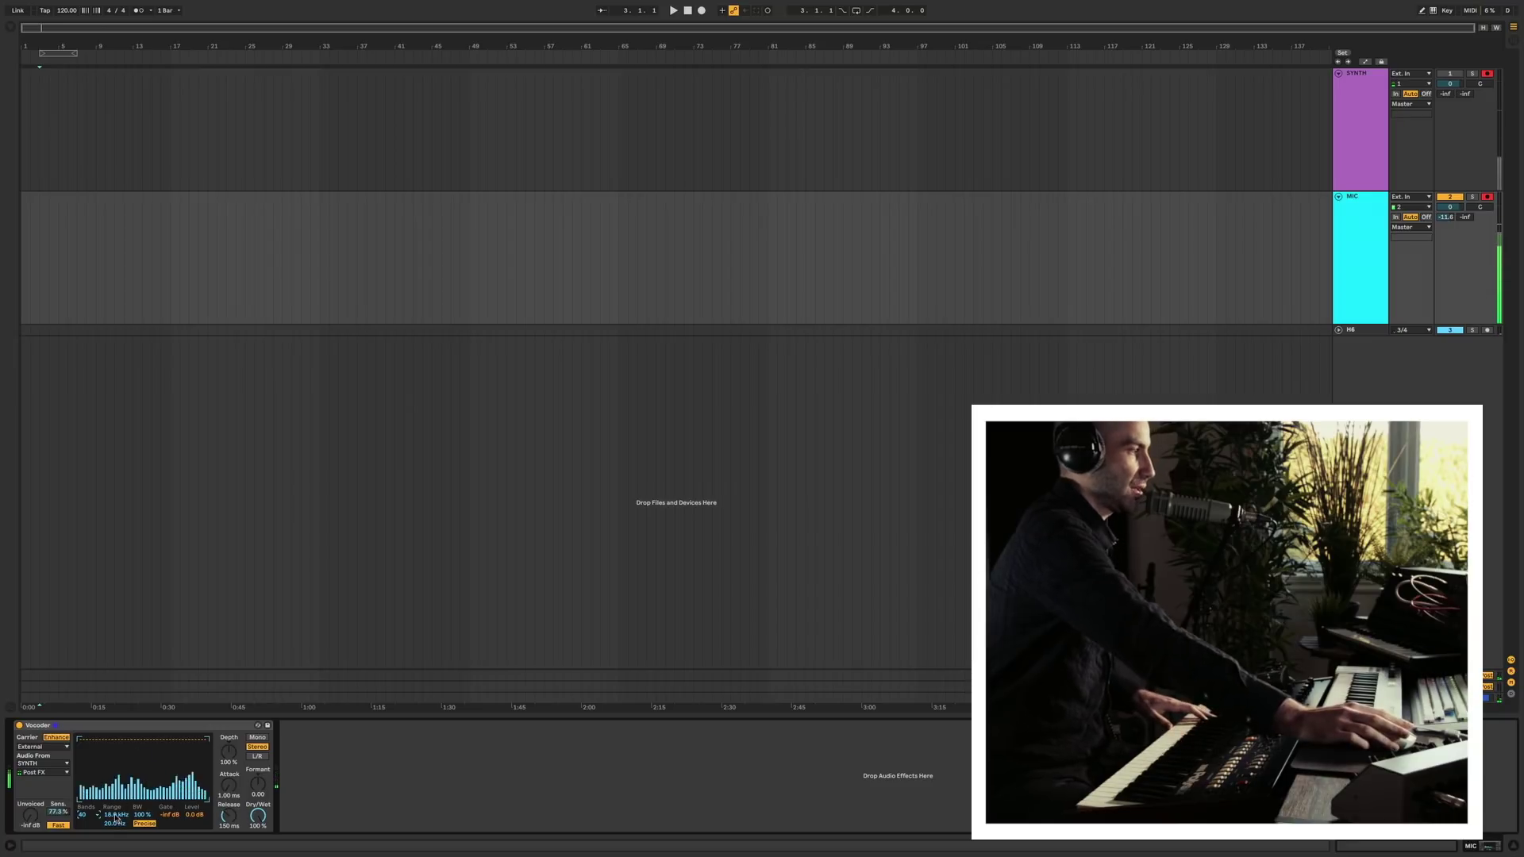
pyautogui.moveTo(113, 815); pyautogui.dragTo(82, 829)
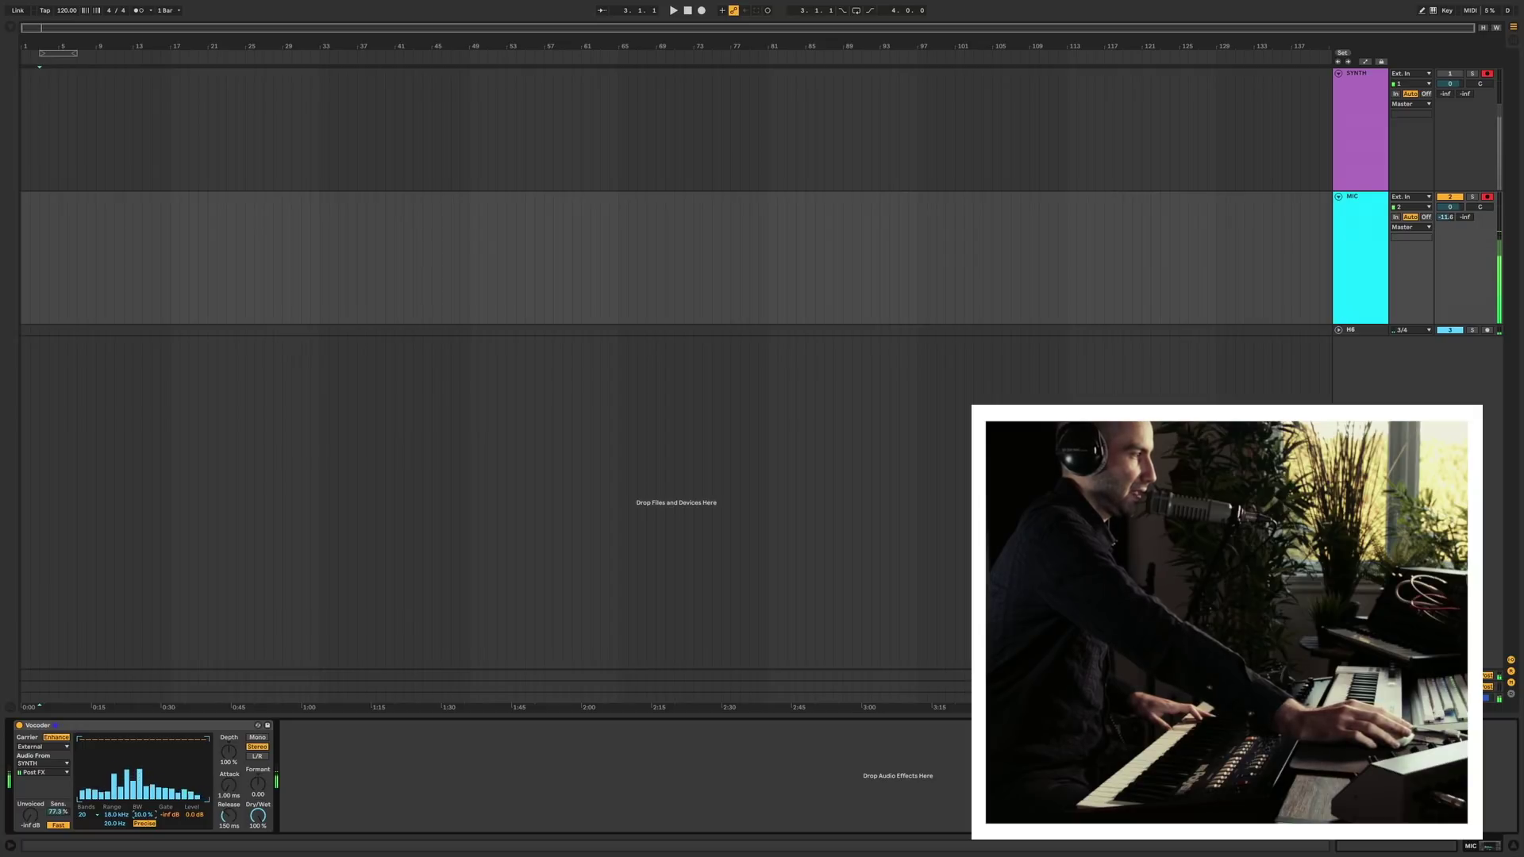
# Try a filter bandwidth of about 123 %, restore it to 100 %, and compare Retro mode with Precise.
pyautogui.moveTo(141, 819); pyautogui.dragTo(140, 793)
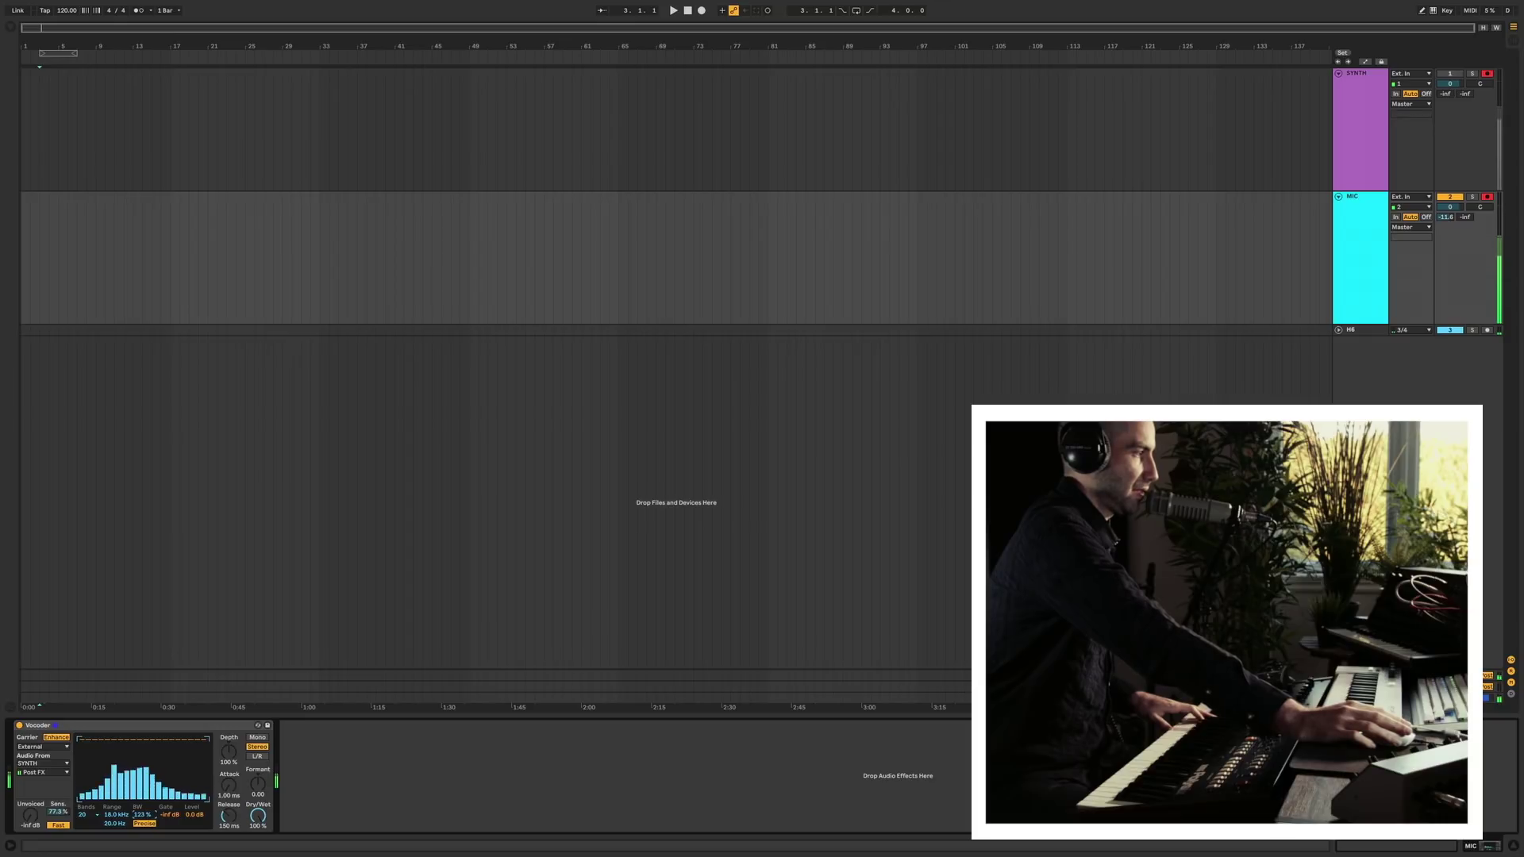
pyautogui.moveTo(141, 794); pyautogui.dragTo(147, 828)
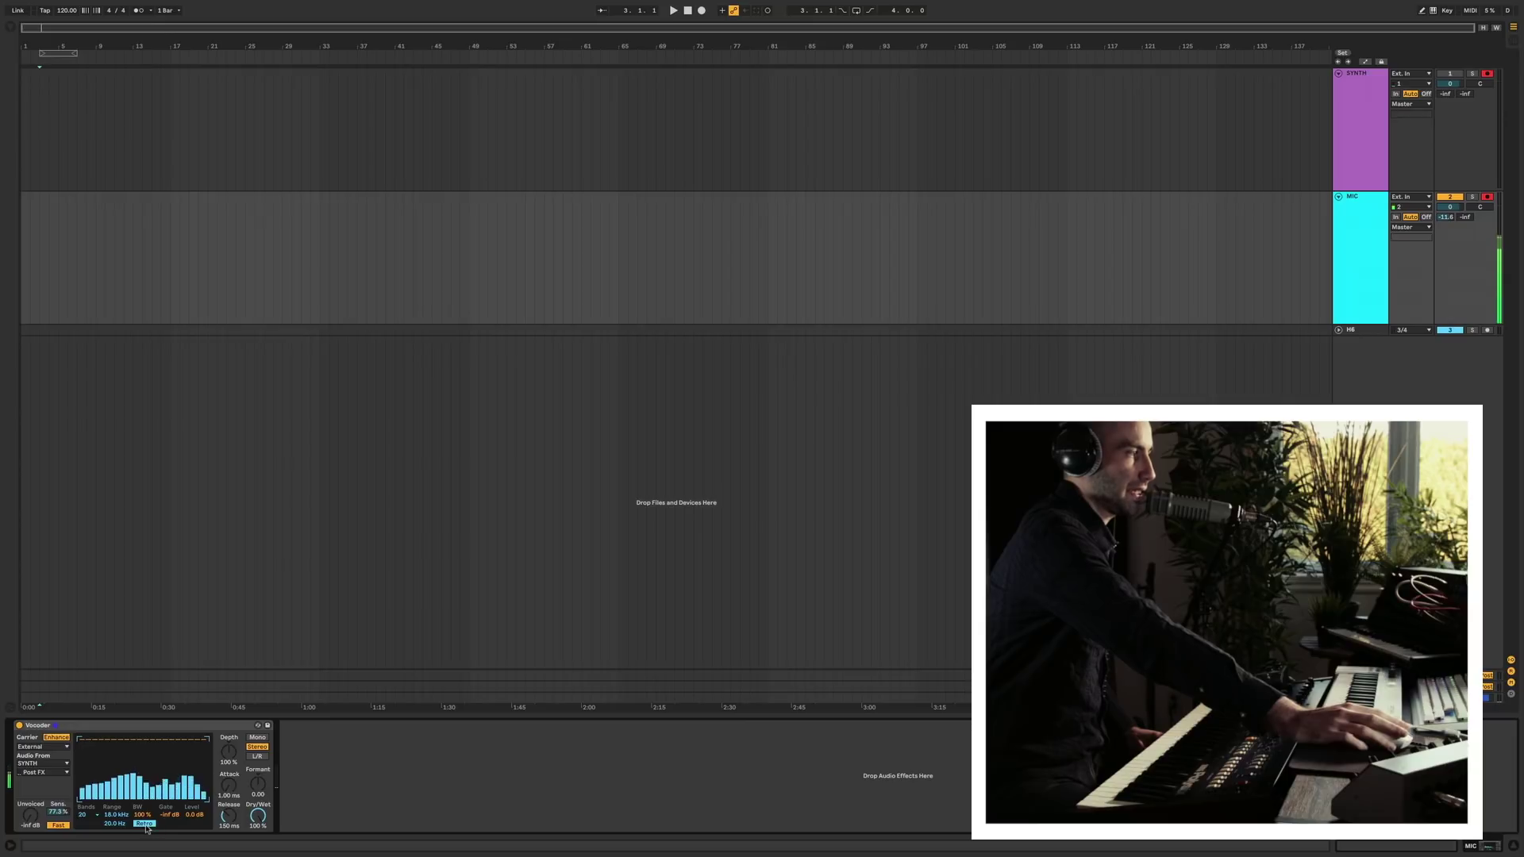
pyautogui.click(146, 825)
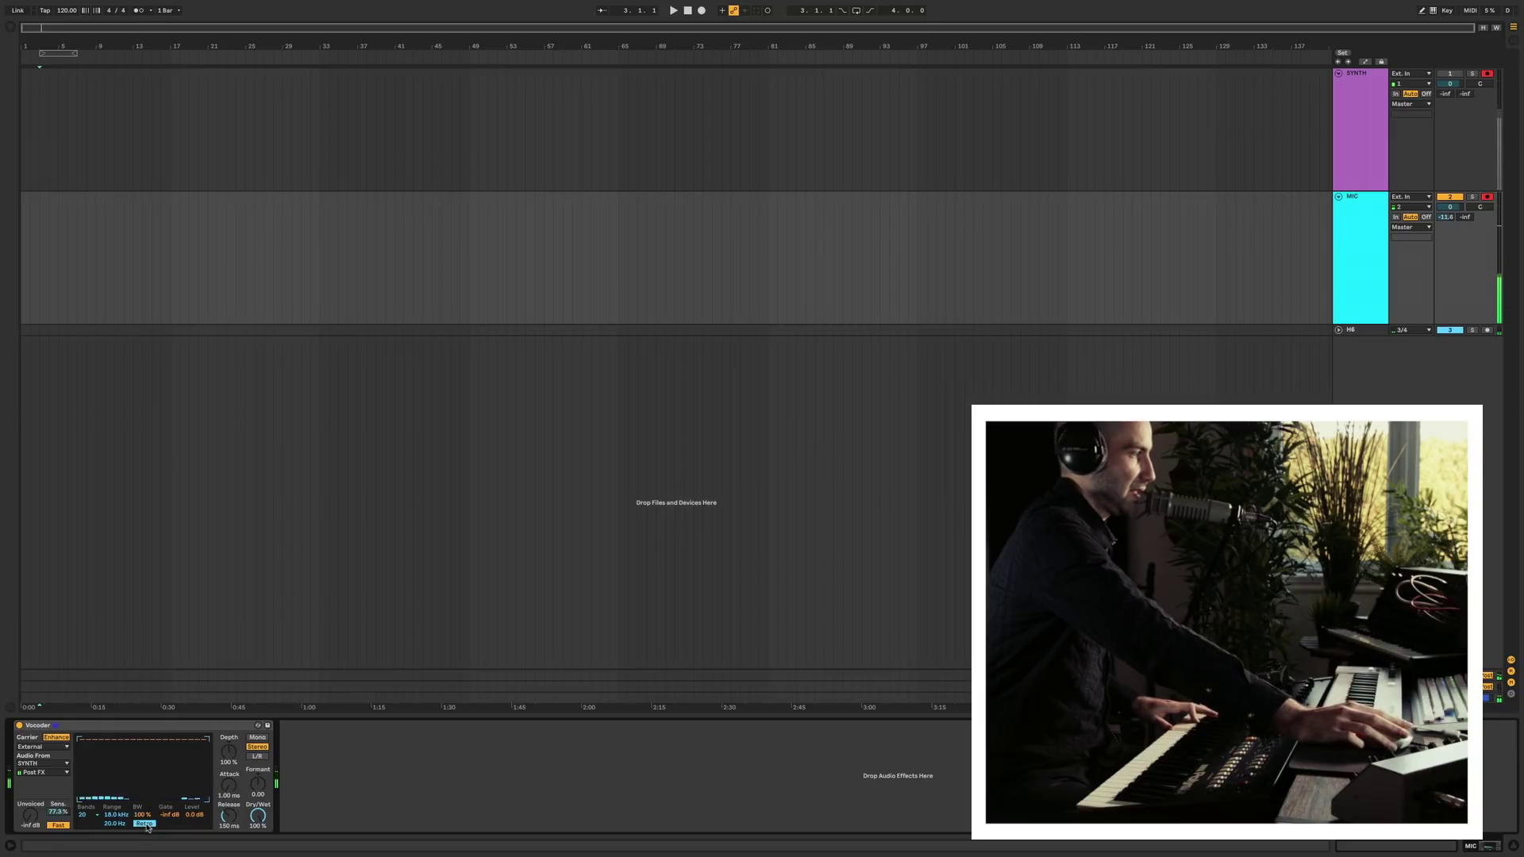
pyautogui.click(146, 825)
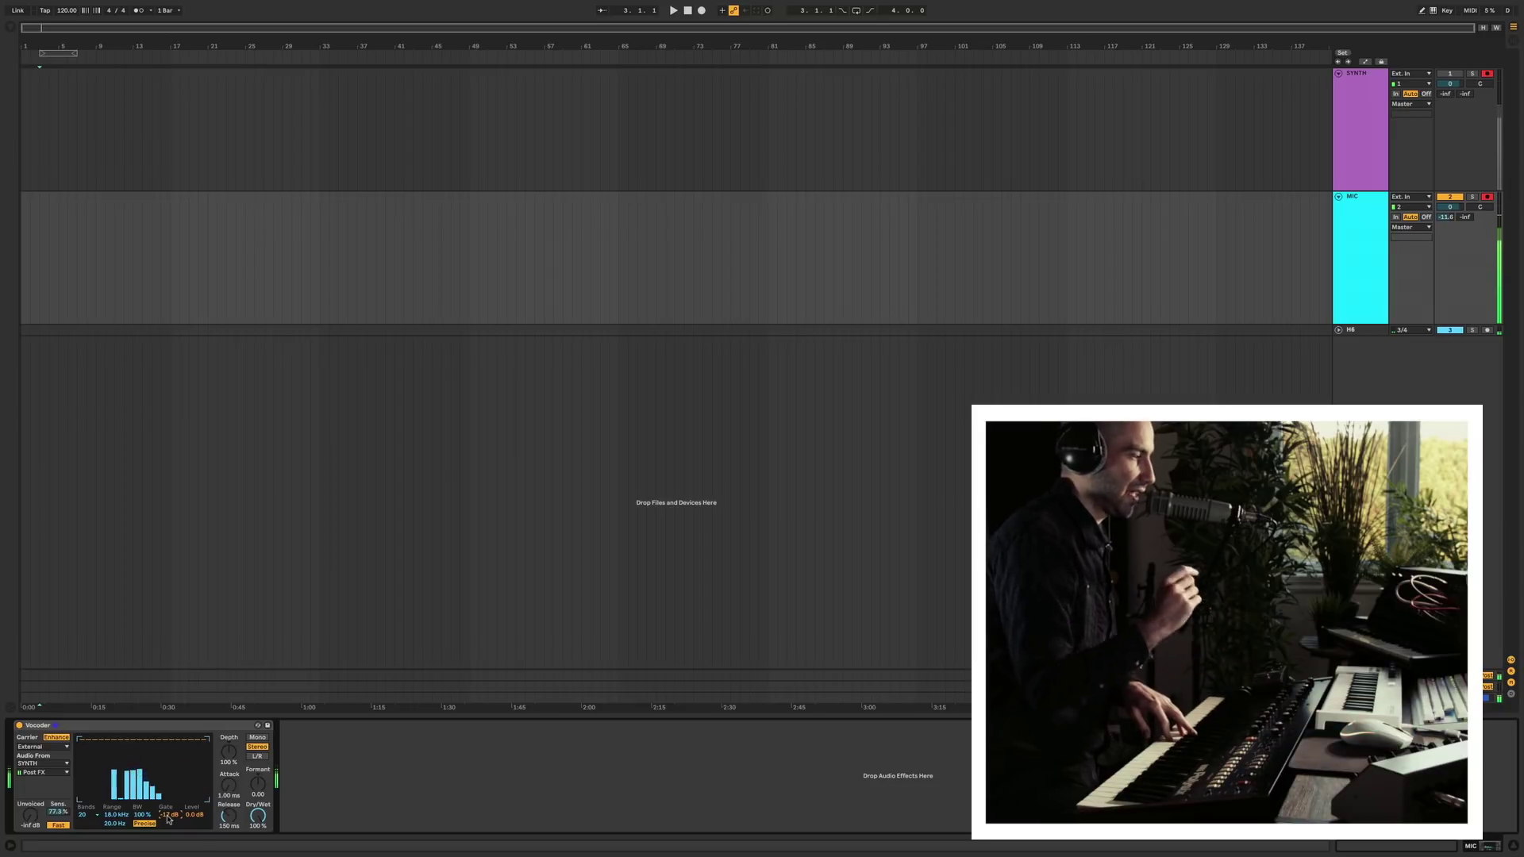
# Return the Vocoder's gate to -inf dB, and try its depth at 0.00 % before restoring it to 100 %.
pyautogui.moveTo(169, 819); pyautogui.dragTo(192, 822)
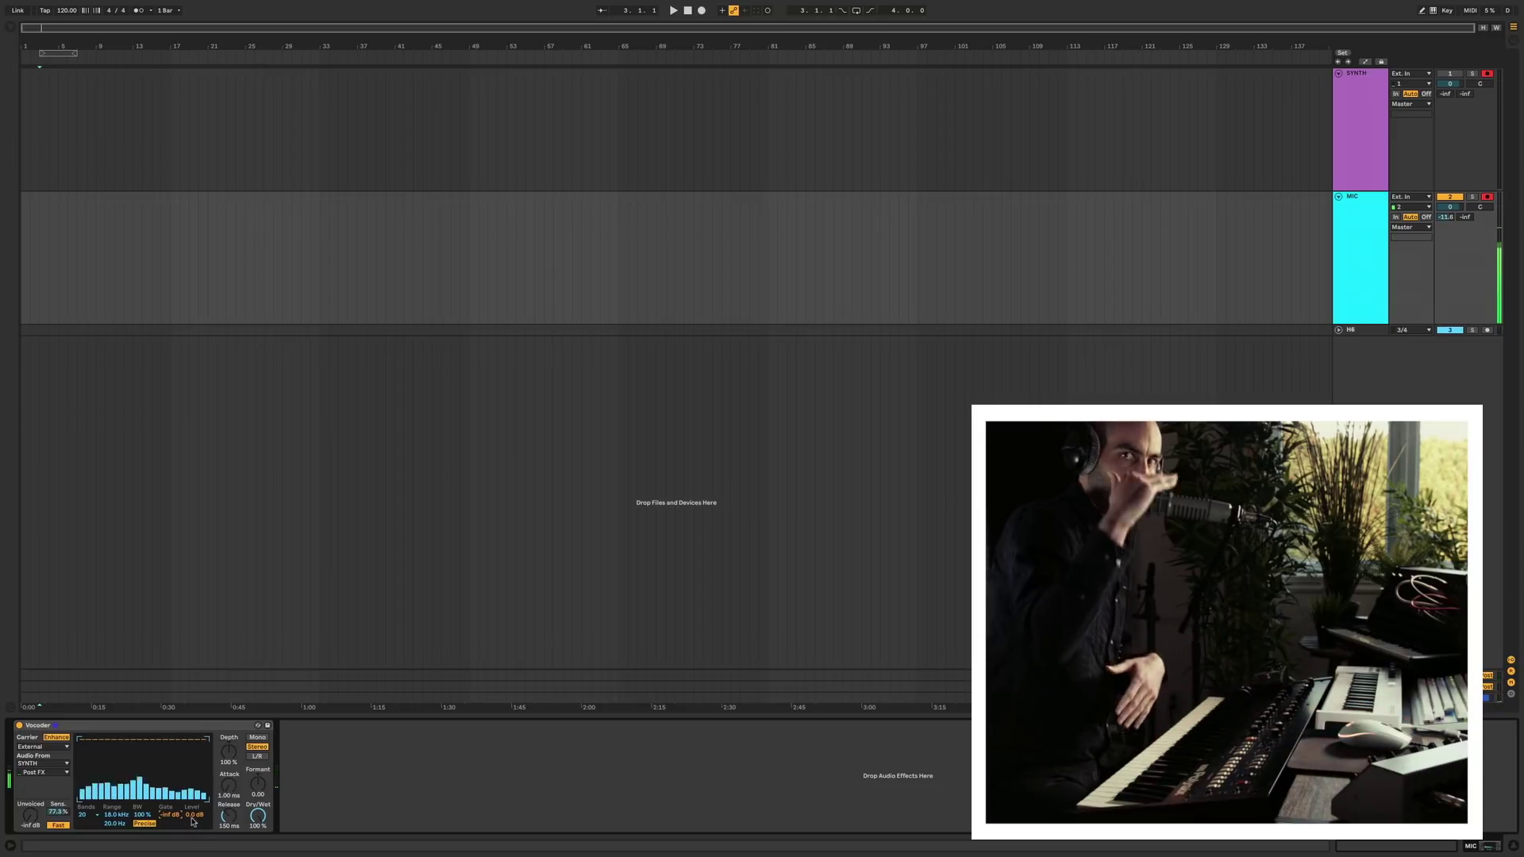
pyautogui.click(192, 822)
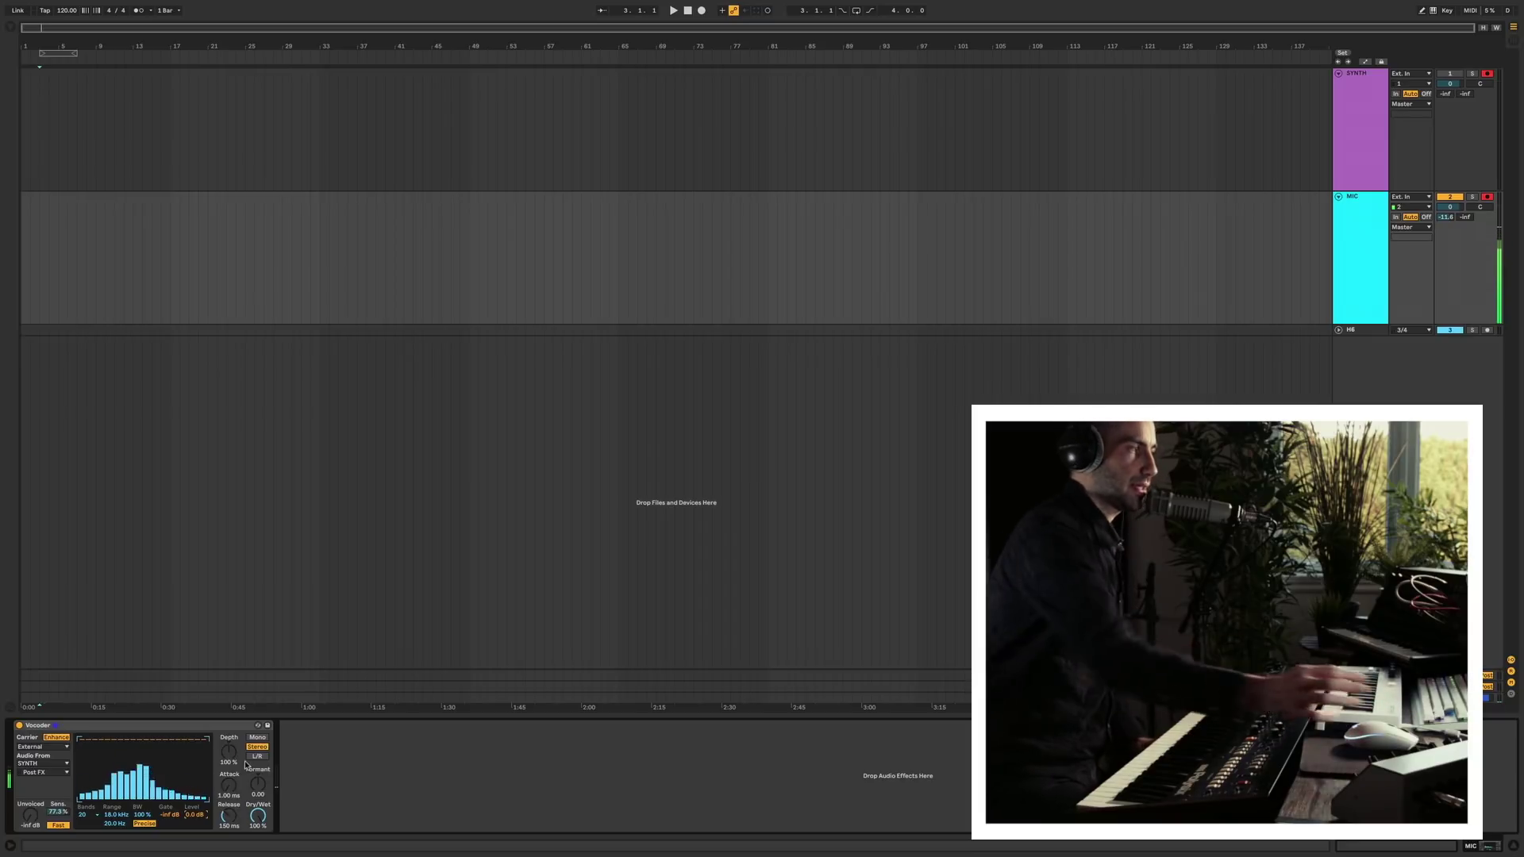
pyautogui.moveTo(231, 752); pyautogui.dragTo(242, 776)
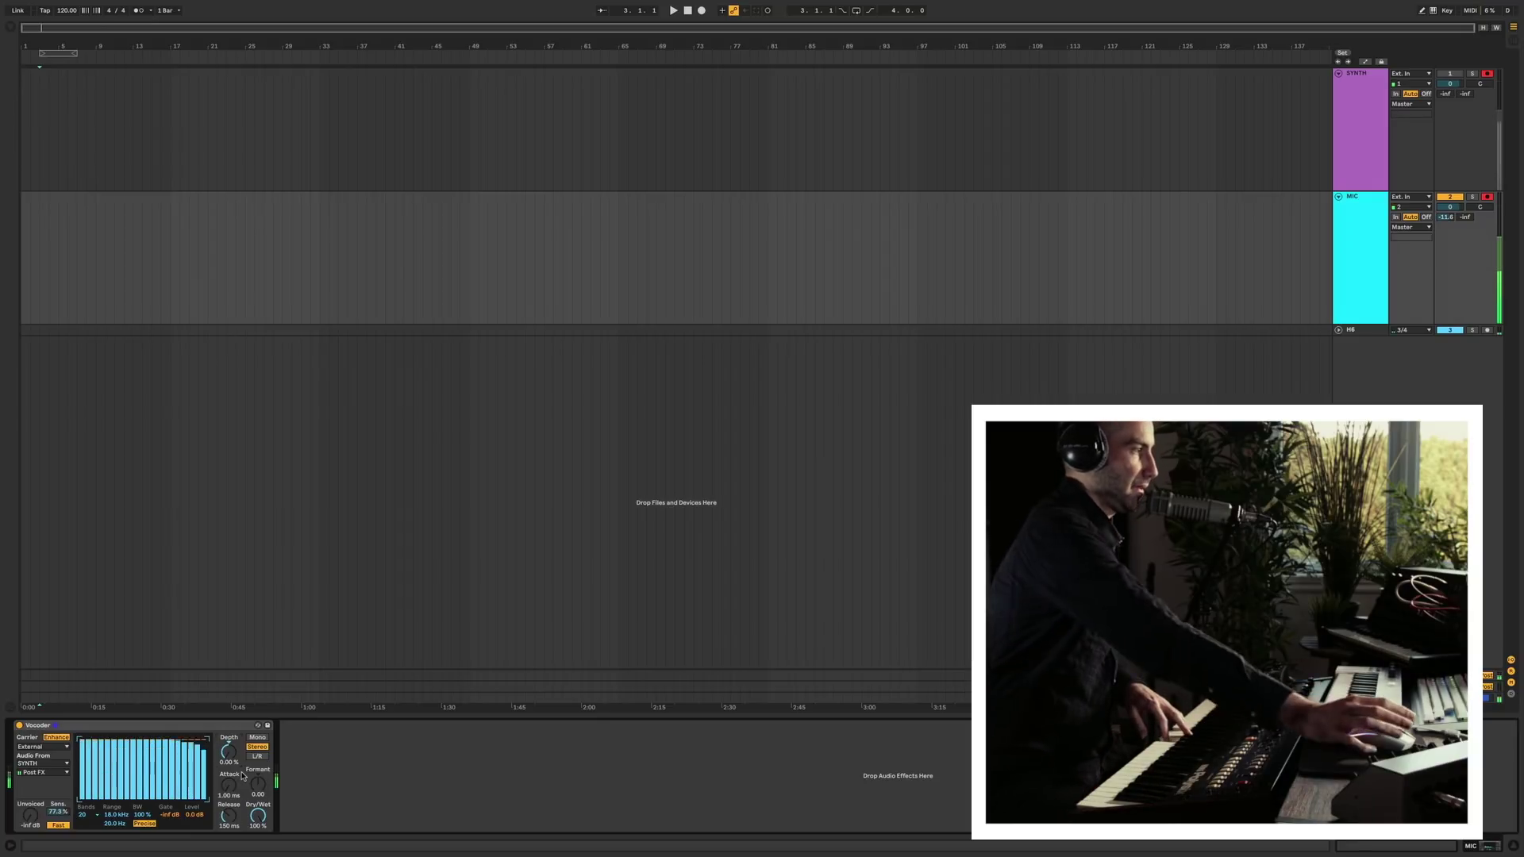
pyautogui.moveTo(229, 753); pyautogui.dragTo(228, 715)
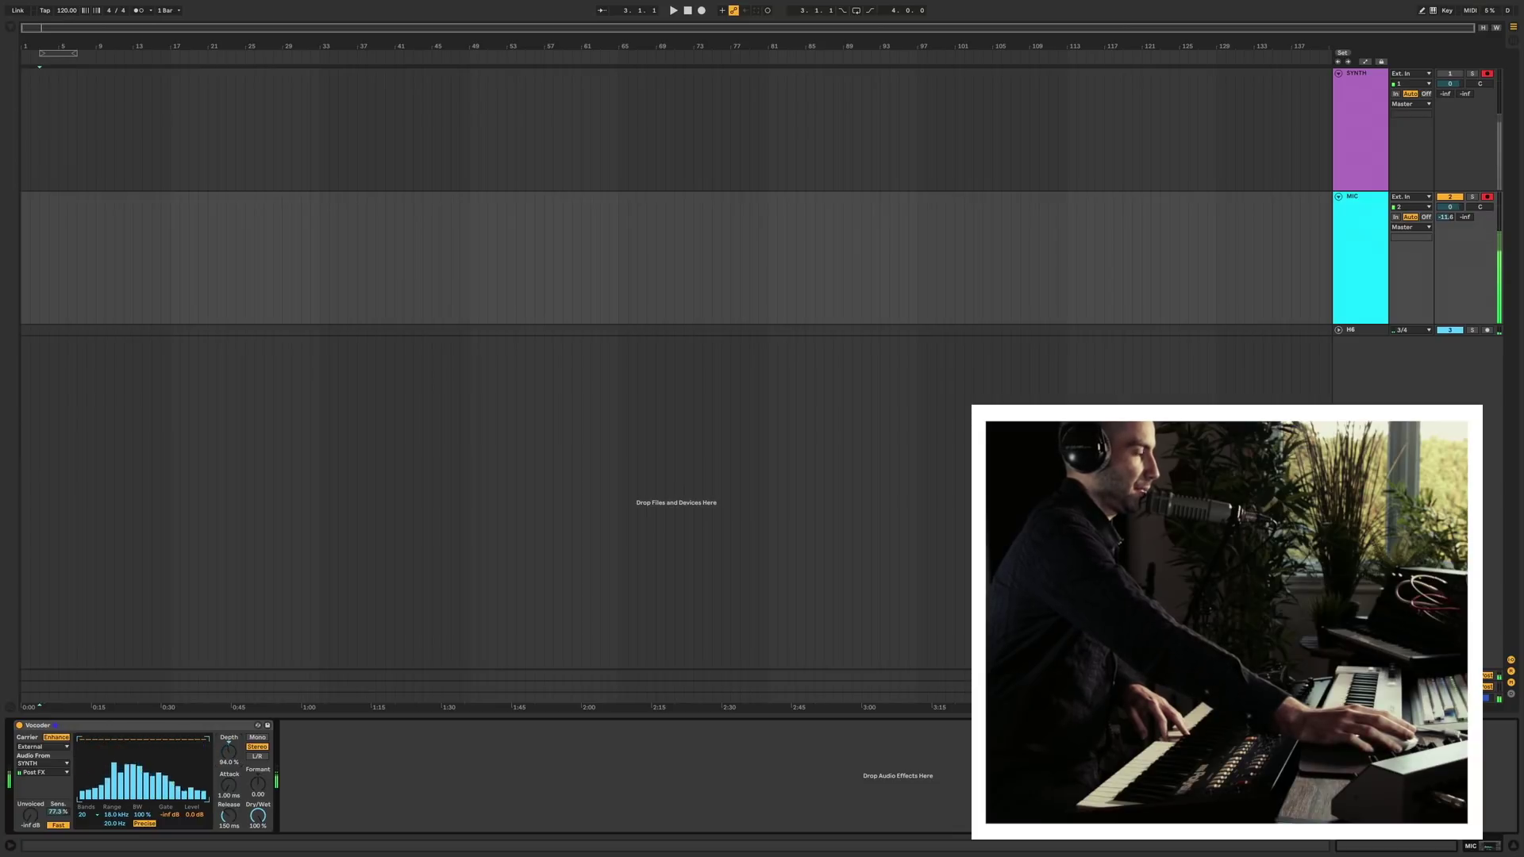
pyautogui.moveTo(228, 744); pyautogui.dragTo(229, 794)
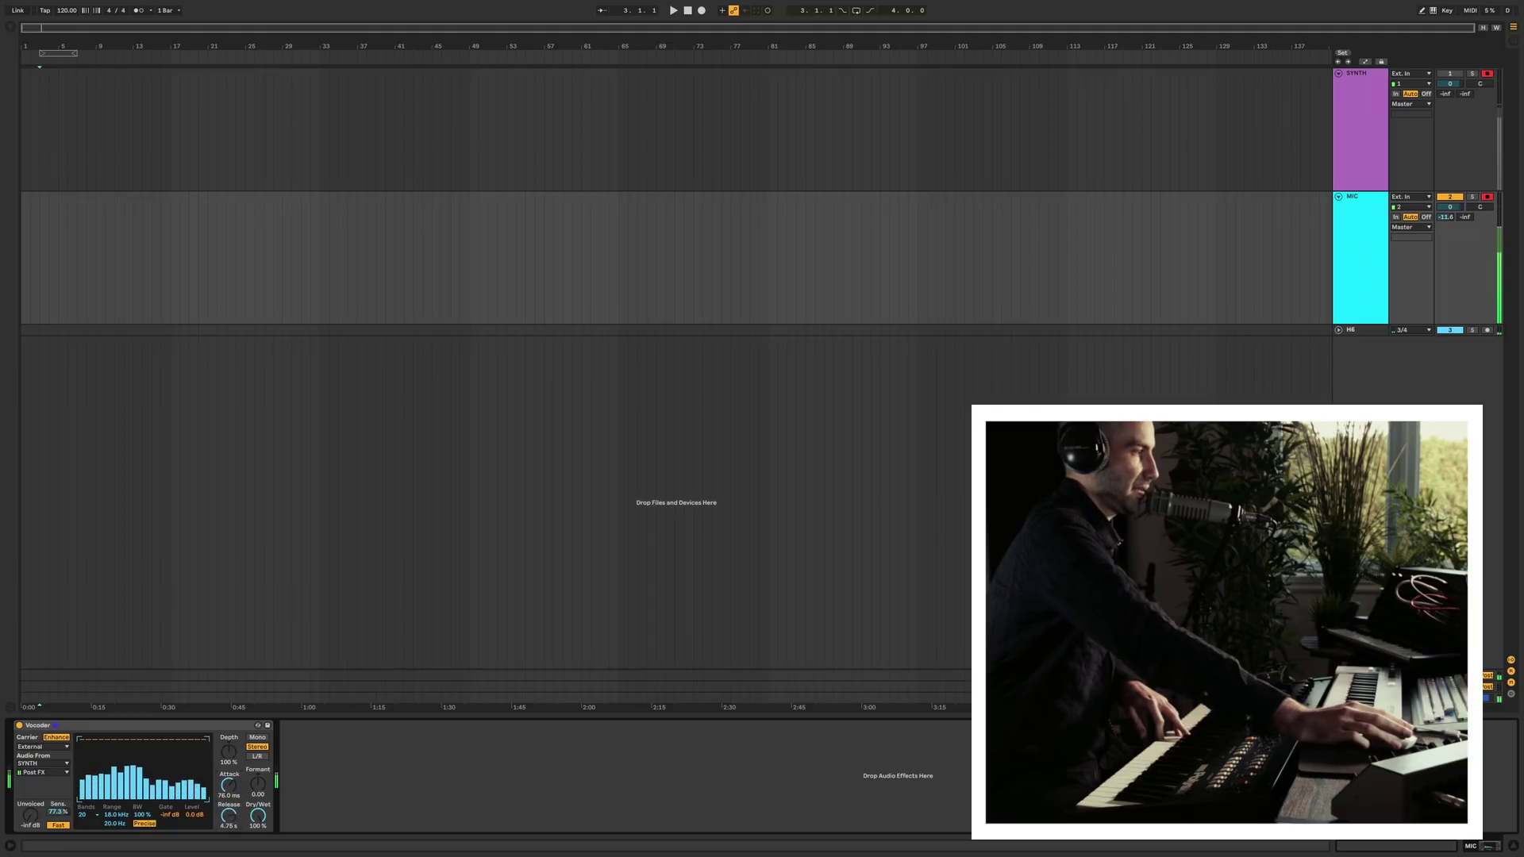
# Shorten the Vocoder's release and attack, with attack at 1.00 ms, and try the formant shift at -15.0 before returning it to 0.00.
pyautogui.moveTo(228, 817); pyautogui.dragTo(228, 841)
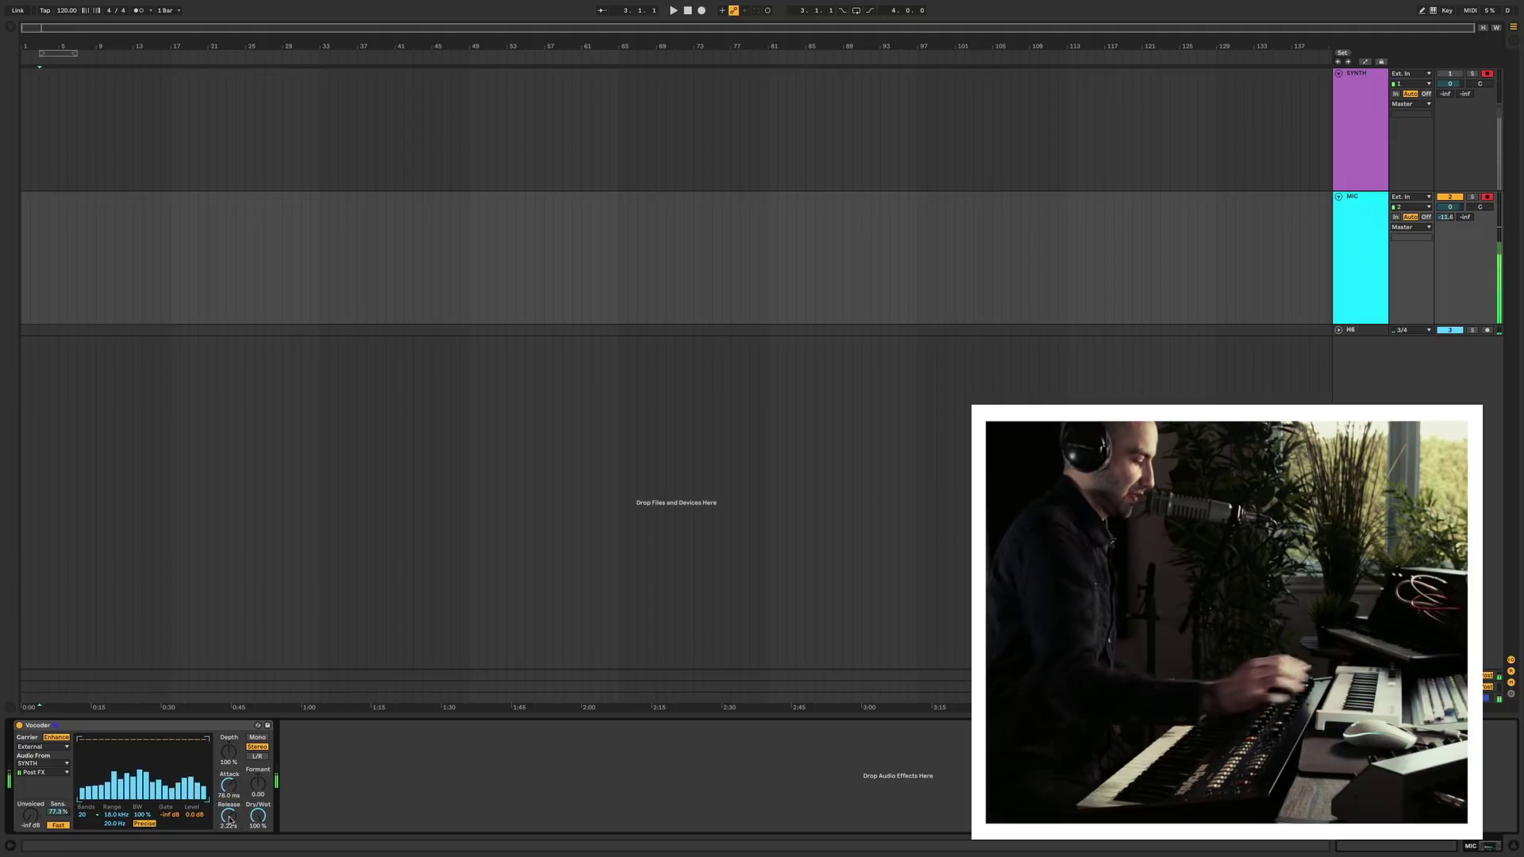
pyautogui.moveTo(228, 785); pyautogui.dragTo(228, 817)
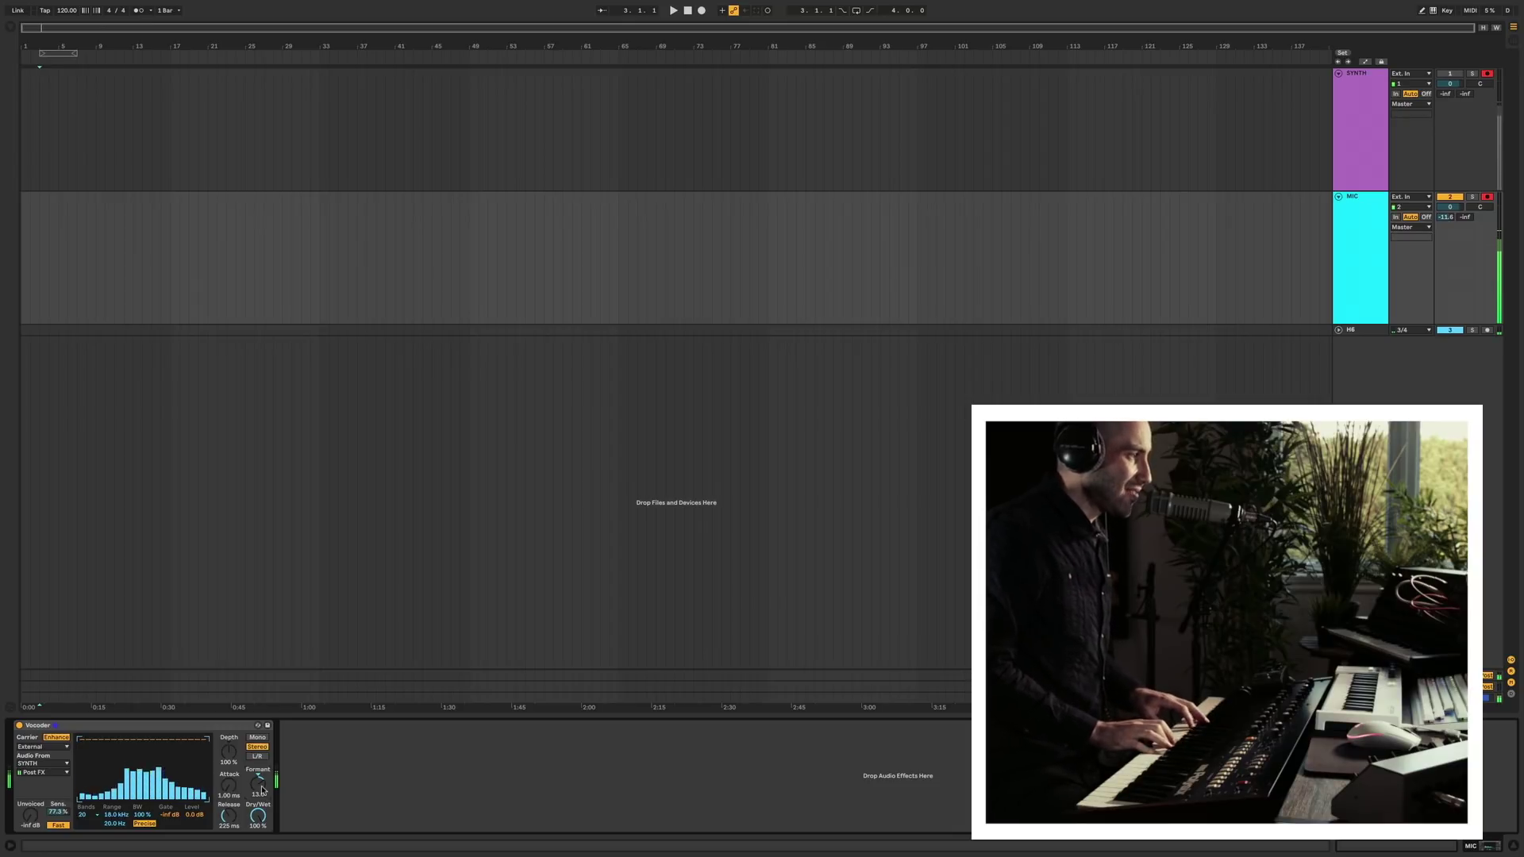
pyautogui.moveTo(262, 790); pyautogui.dragTo(258, 793)
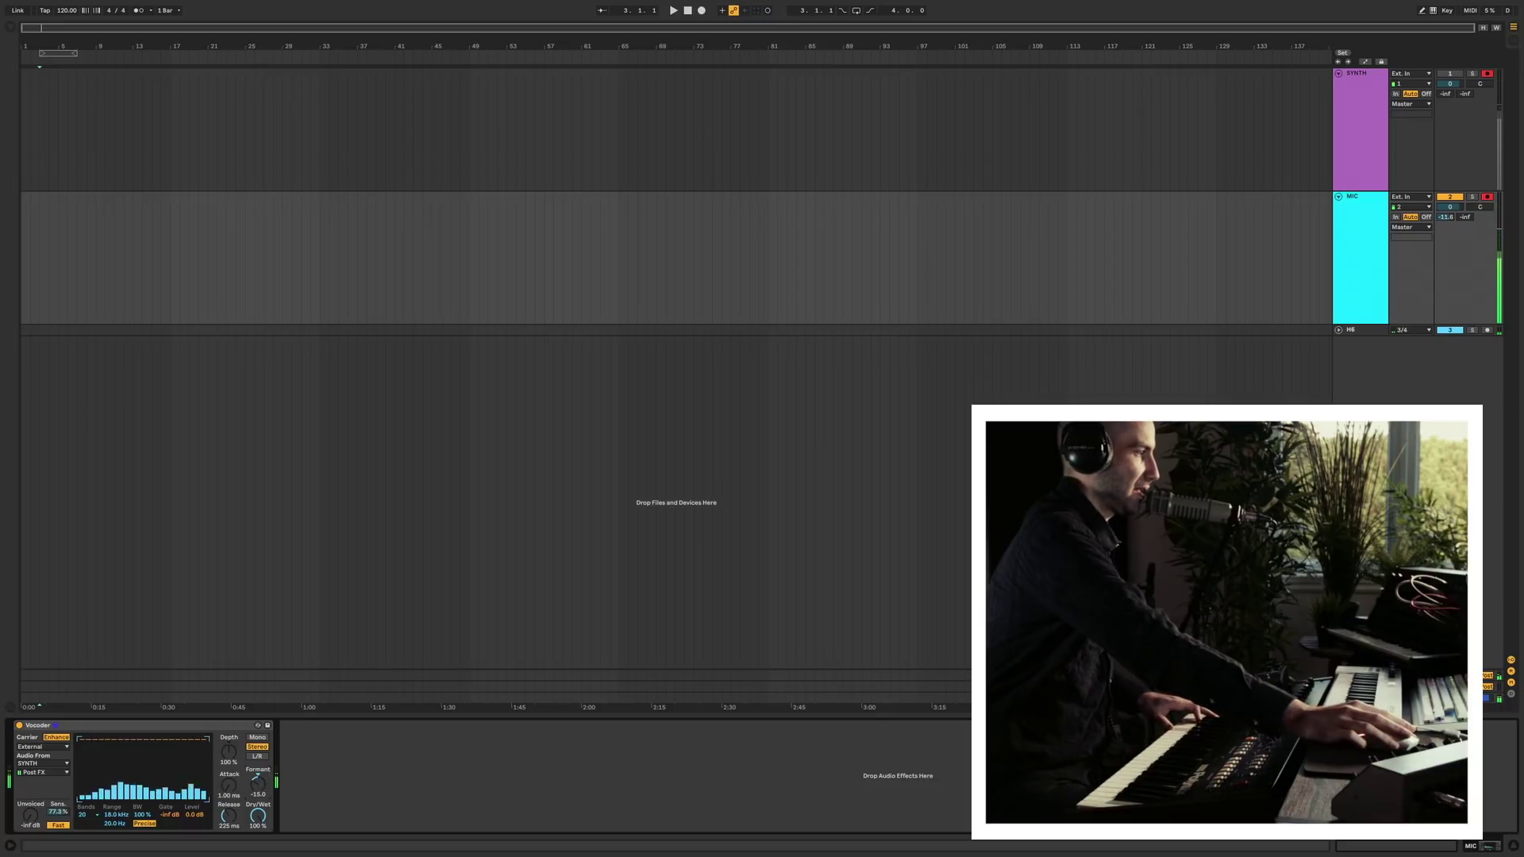
pyautogui.moveTo(257, 794); pyautogui.dragTo(258, 782)
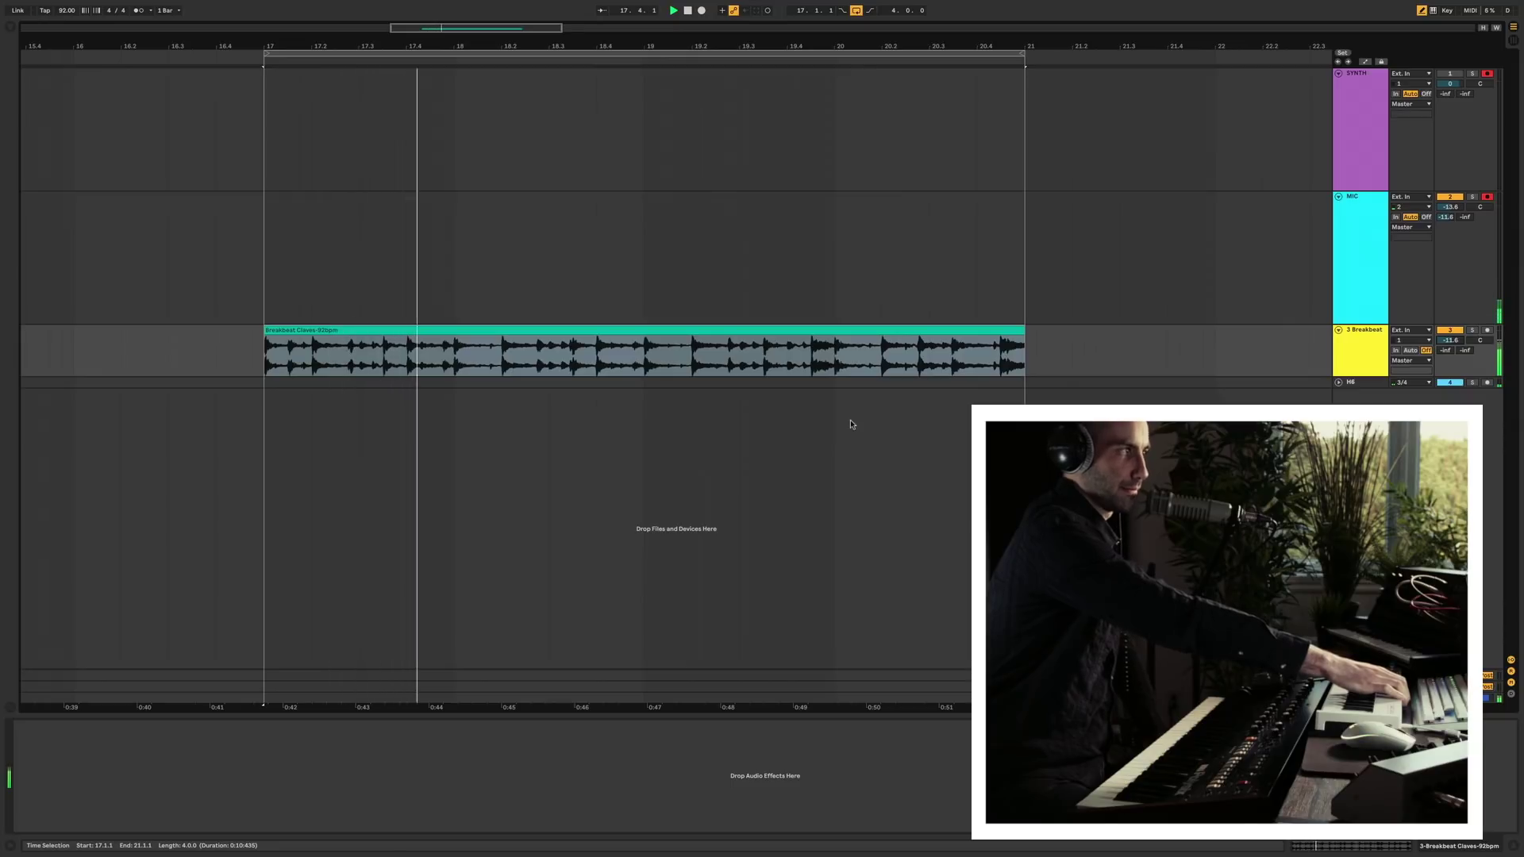
# Stop playback, move the breakbeat clip up onto the MIC track, and delete the emptied audio track.
pyautogui.press('space')
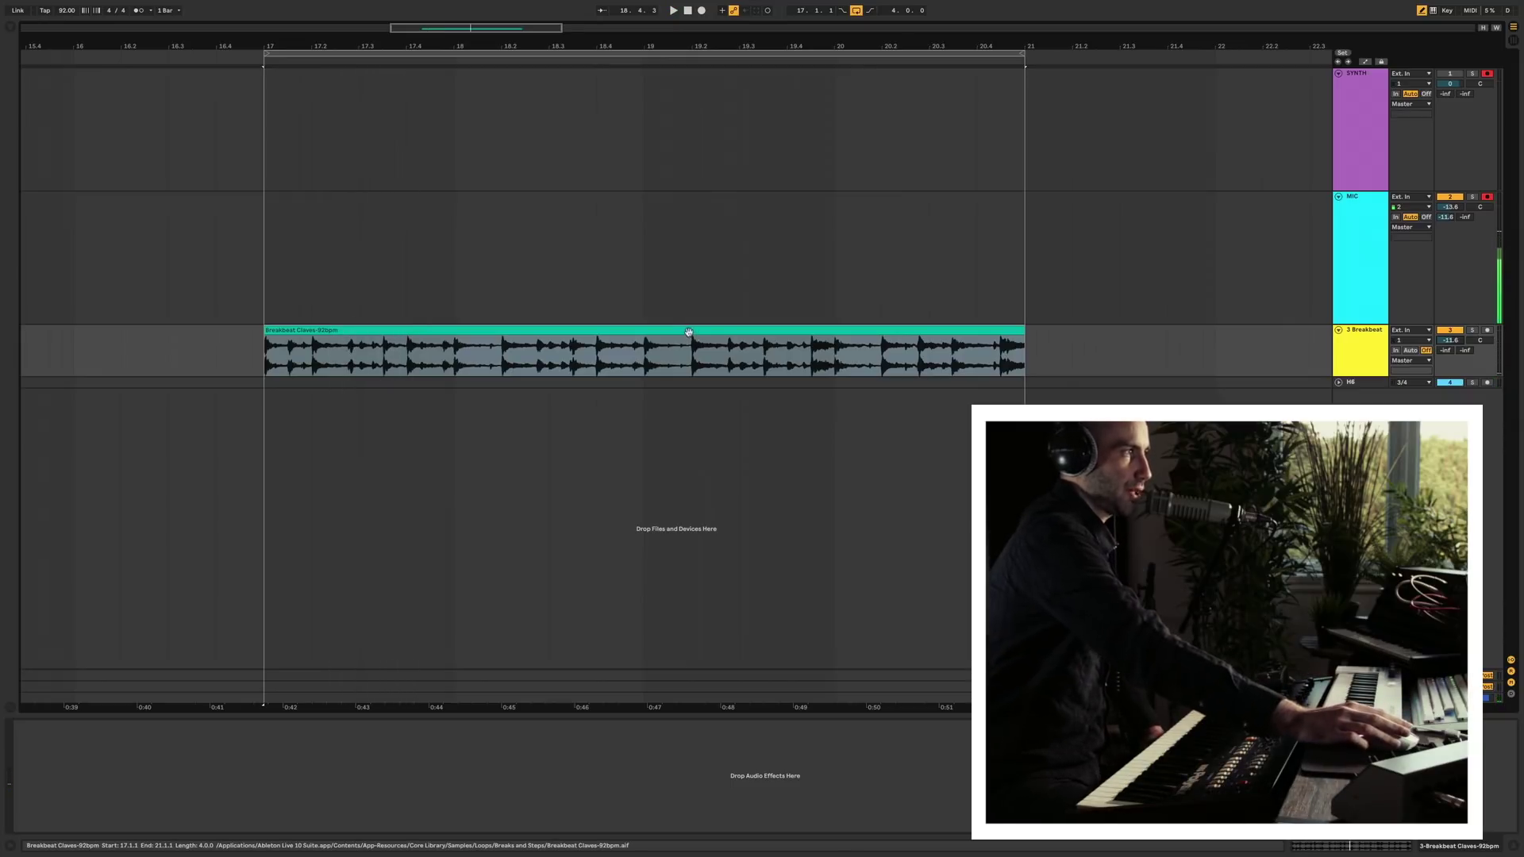
pyautogui.moveTo(685, 328); pyautogui.dragTo(683, 269)
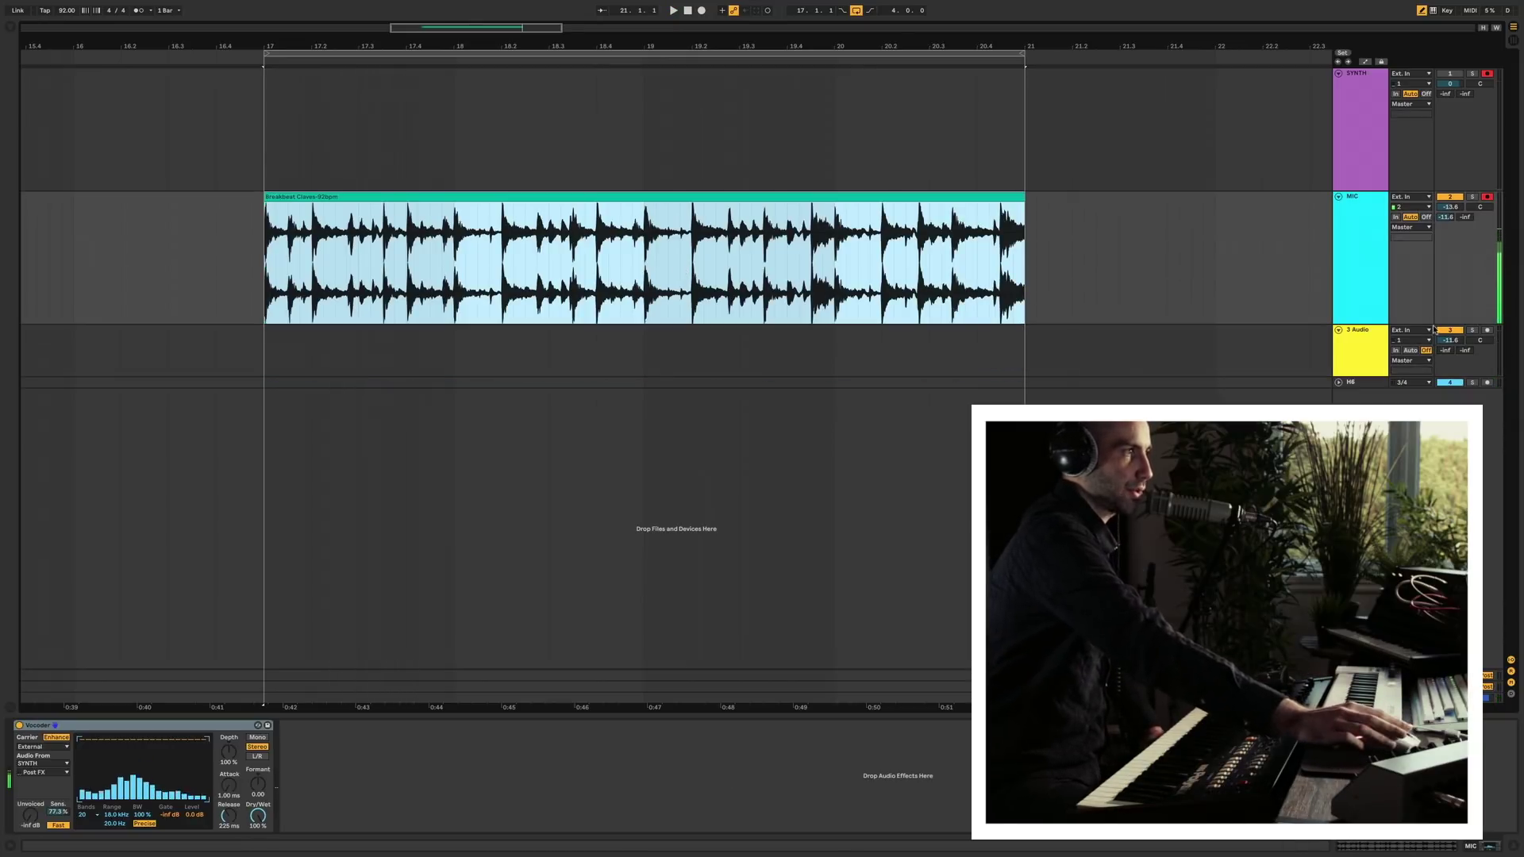
pyautogui.click(1365, 334)
pyautogui.press('Delete')
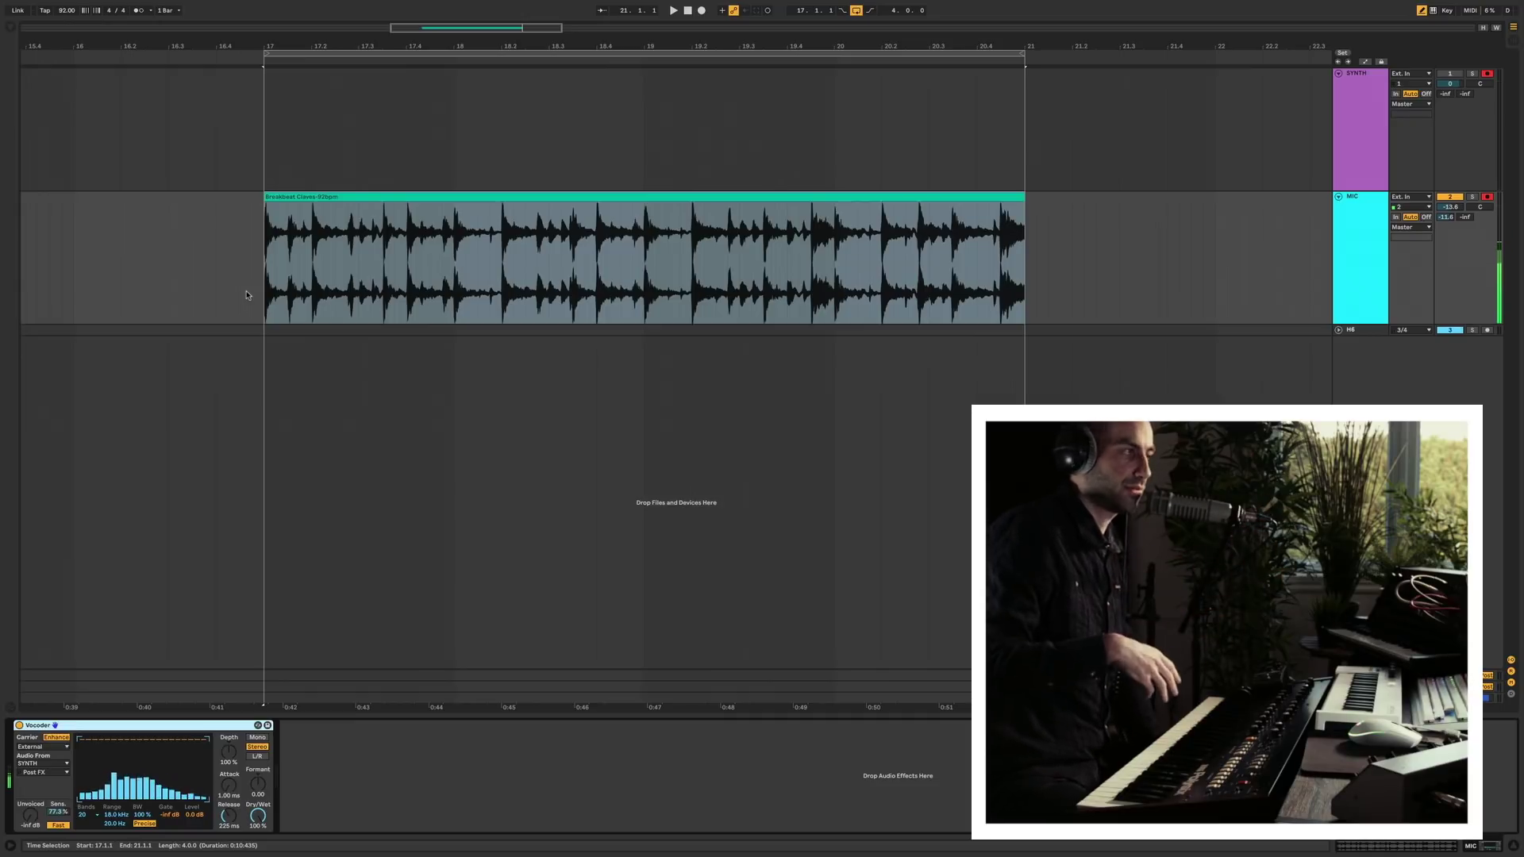
# Play the breakbeat through the Vocoder with unvoiced at -24 dB and 8 bands, and lower the unvoiced sensitivity.
pyautogui.click(260, 167)
pyautogui.press('space')
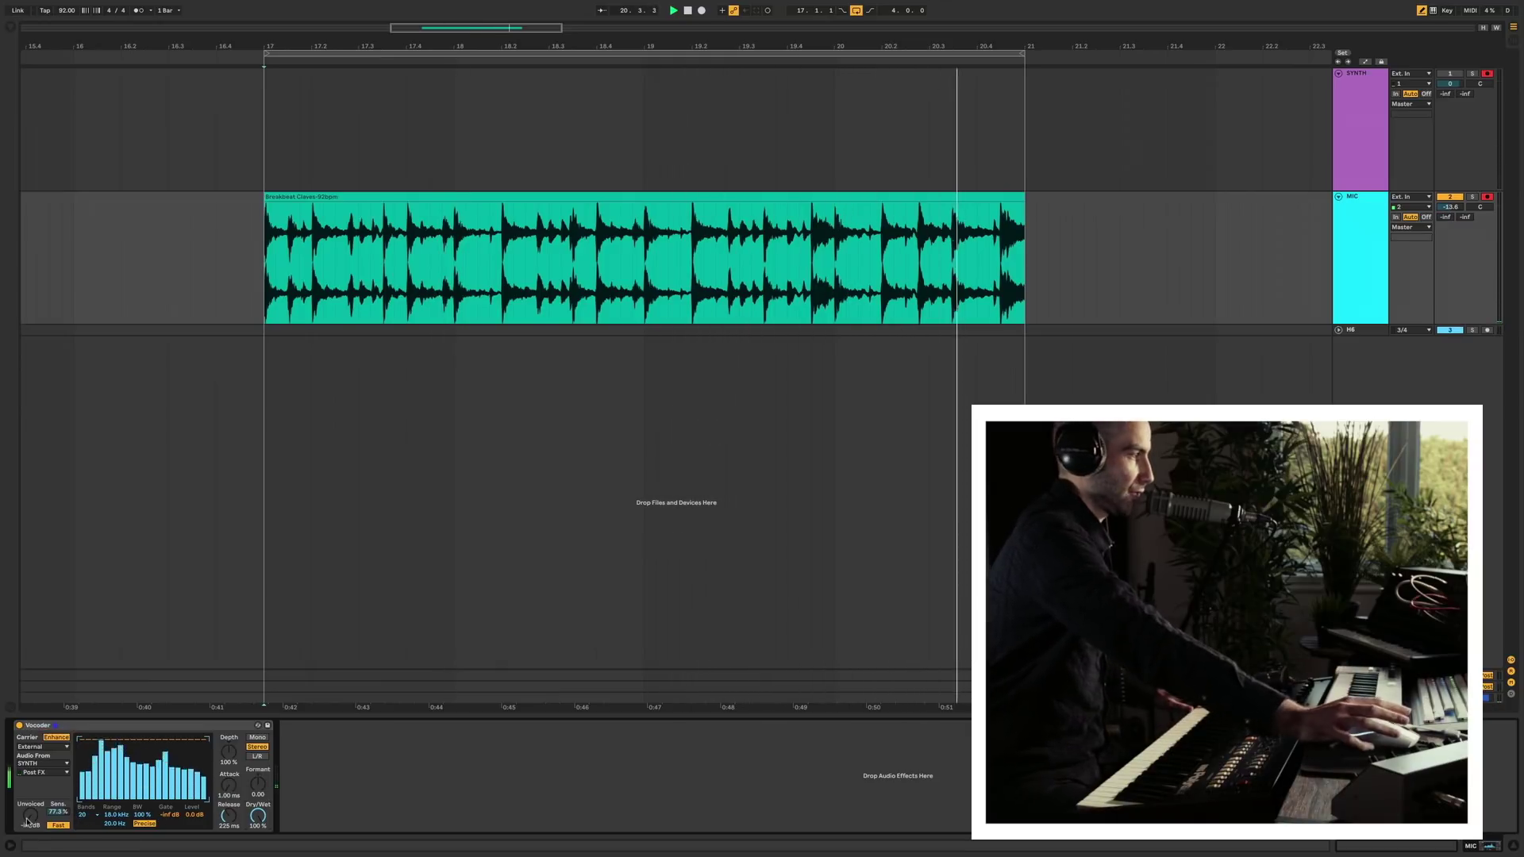
pyautogui.moveTo(30, 815); pyautogui.dragTo(31, 794)
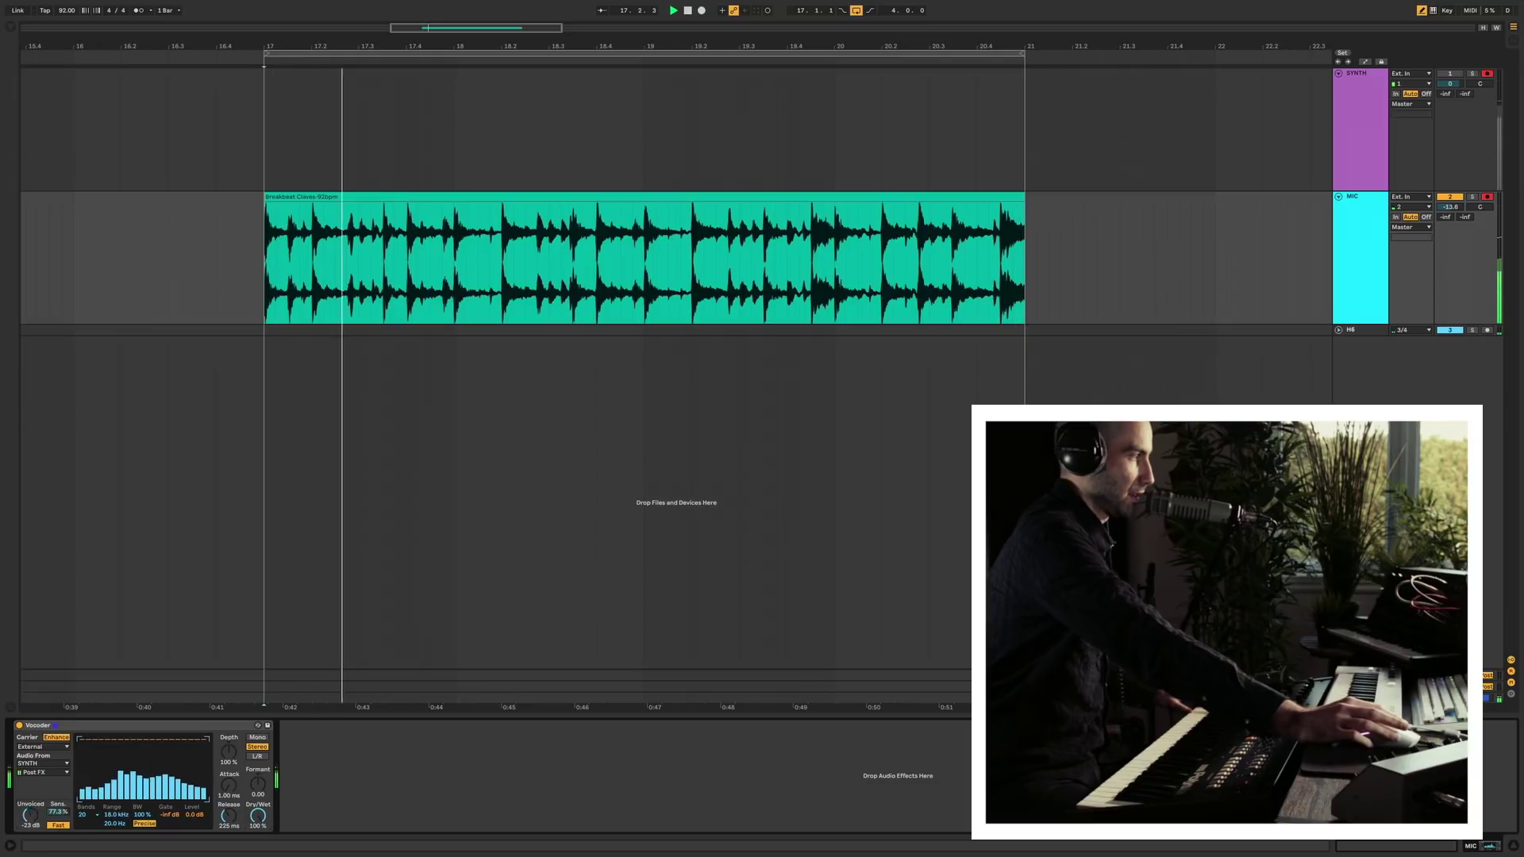
pyautogui.click(82, 814)
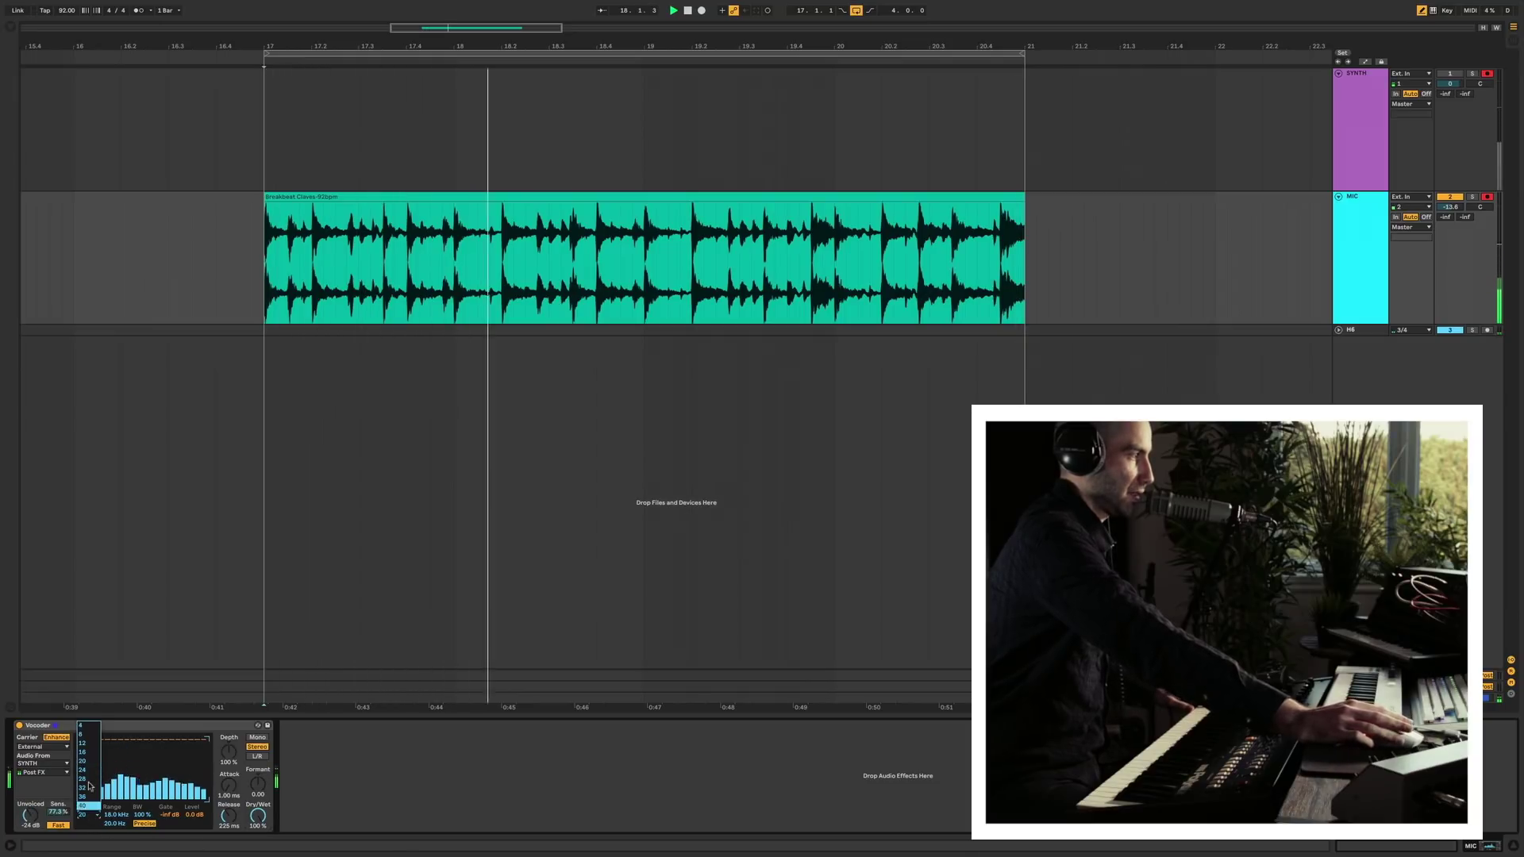
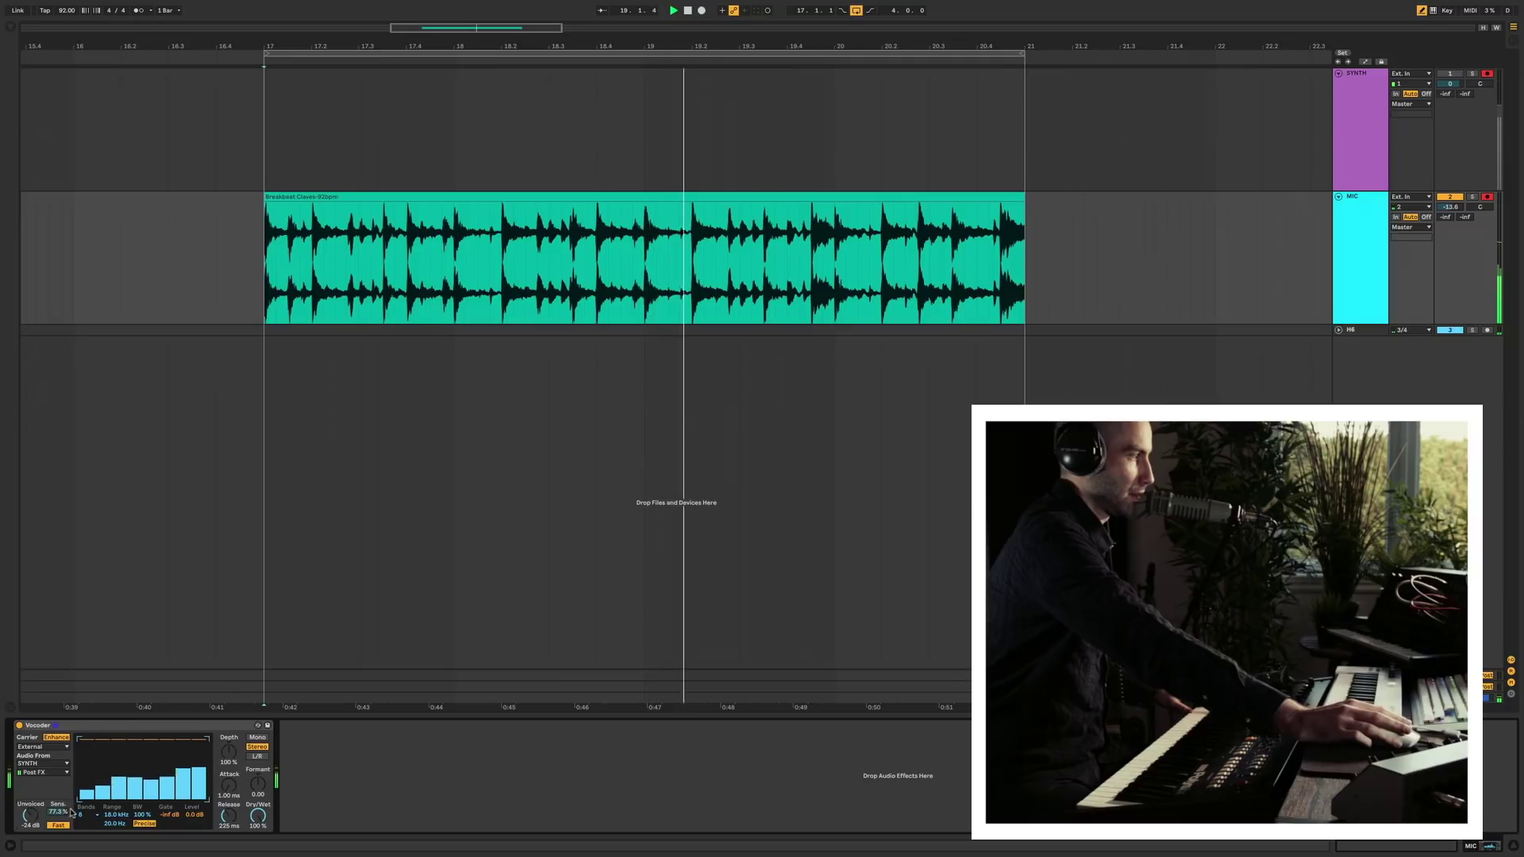
pyautogui.moveTo(58, 812); pyautogui.dragTo(104, 834)
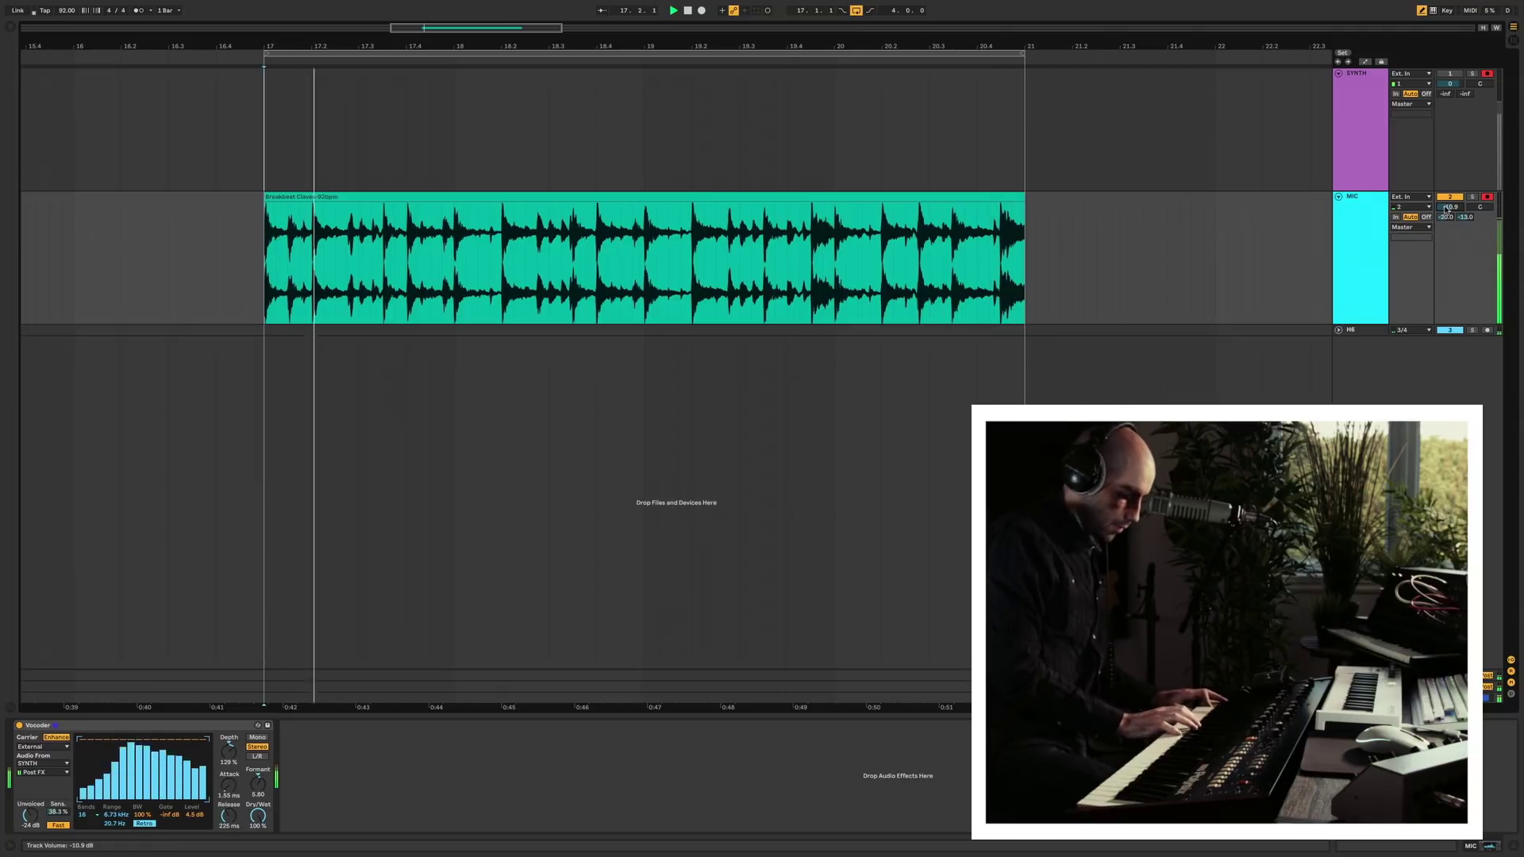
# Add a MIDI track below the SYNTH track and load the Analog instrument onto it from the browser.
pyautogui.click(1360, 82)
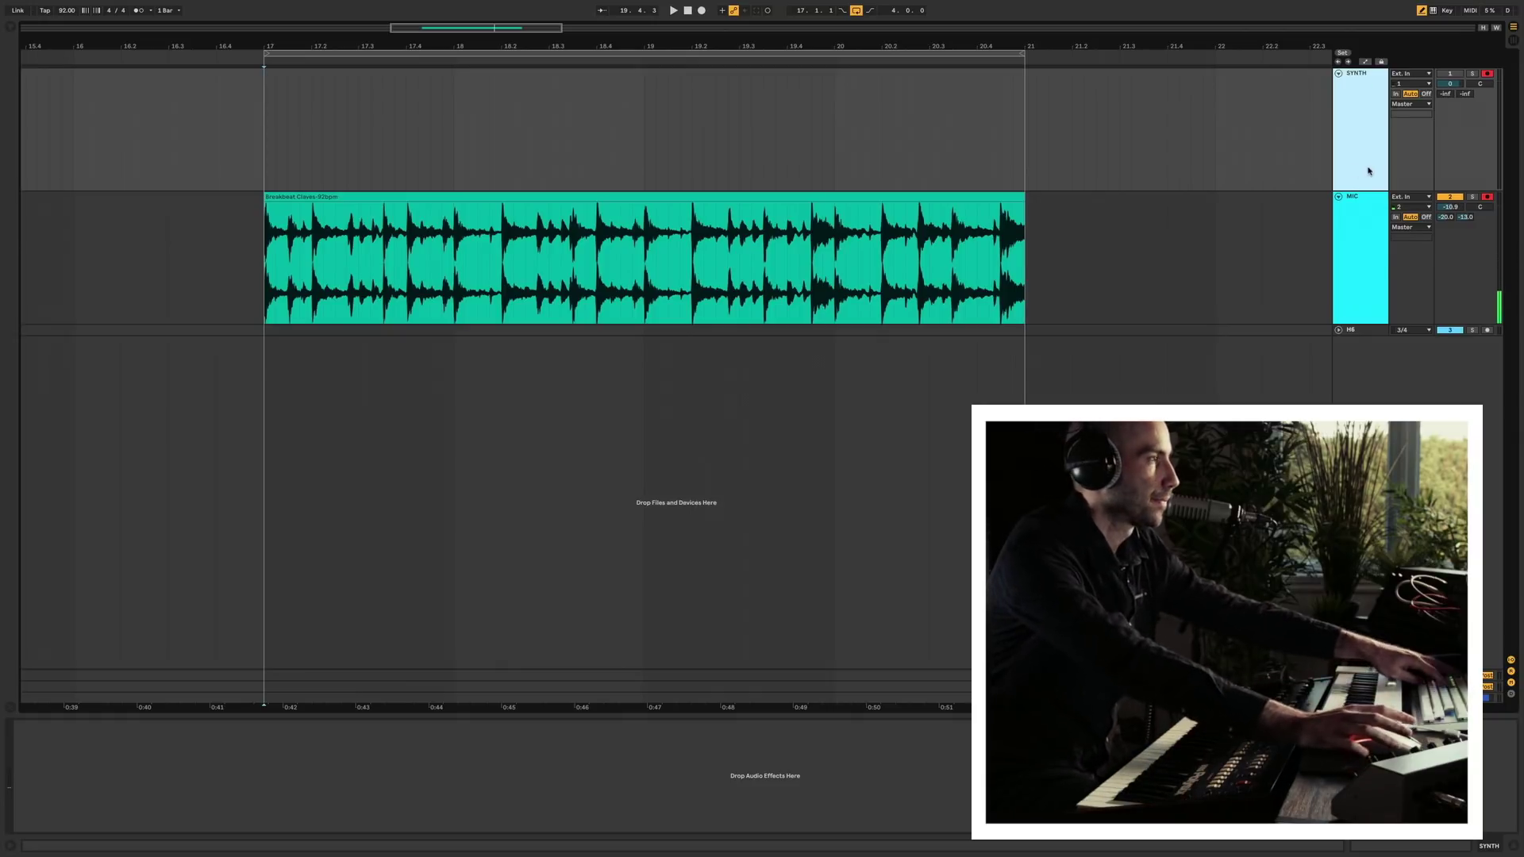
pyautogui.hotkey('ctrl', 'shift', 't')
pyautogui.hotkey('ctrl', 'f')
pyautogui.write('analo')
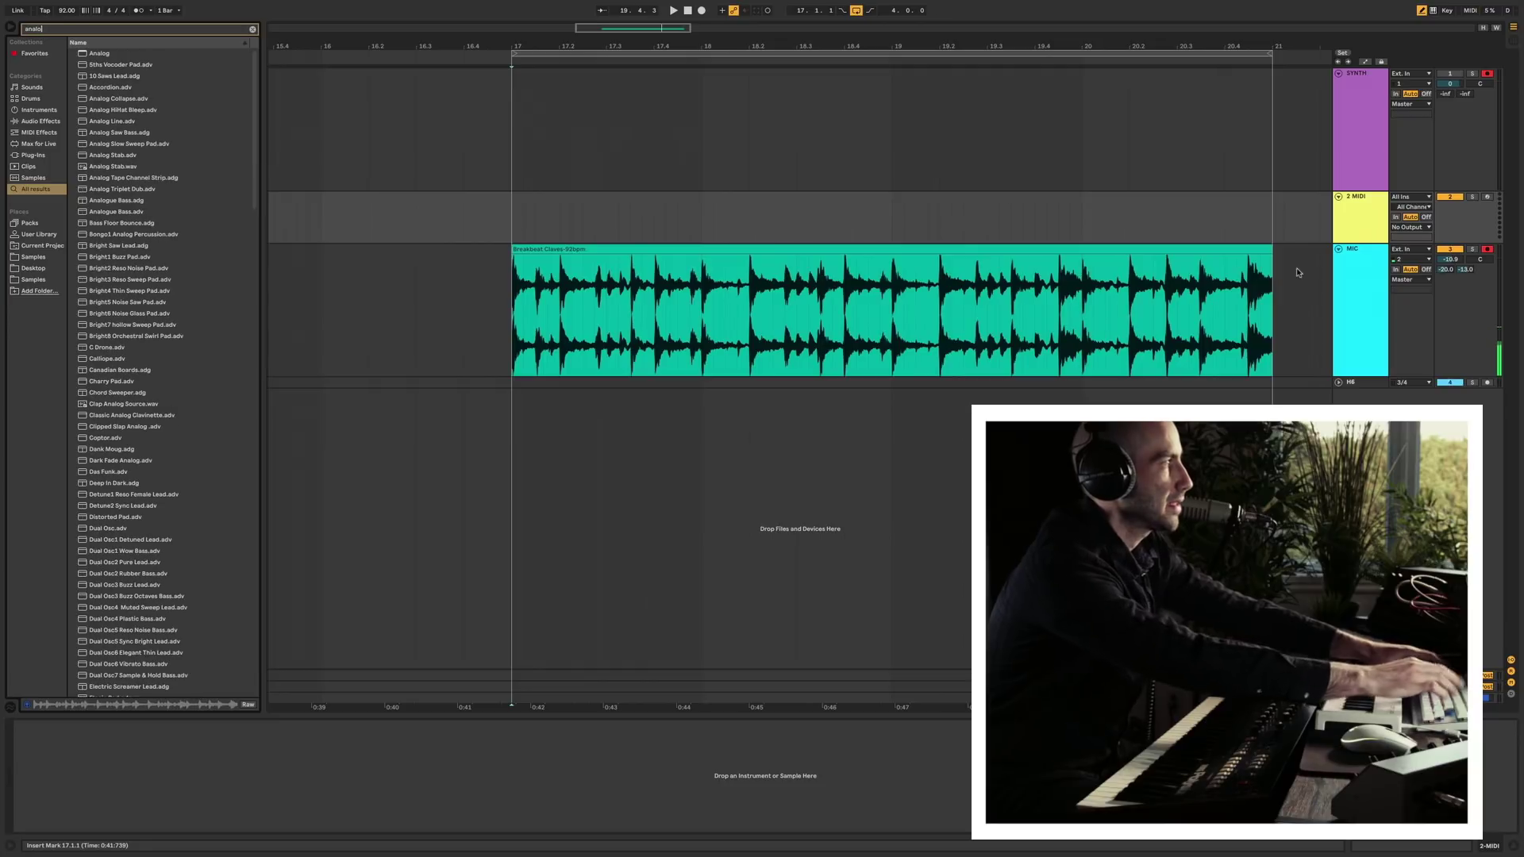
pyautogui.press('Down')
pyautogui.press('Return')
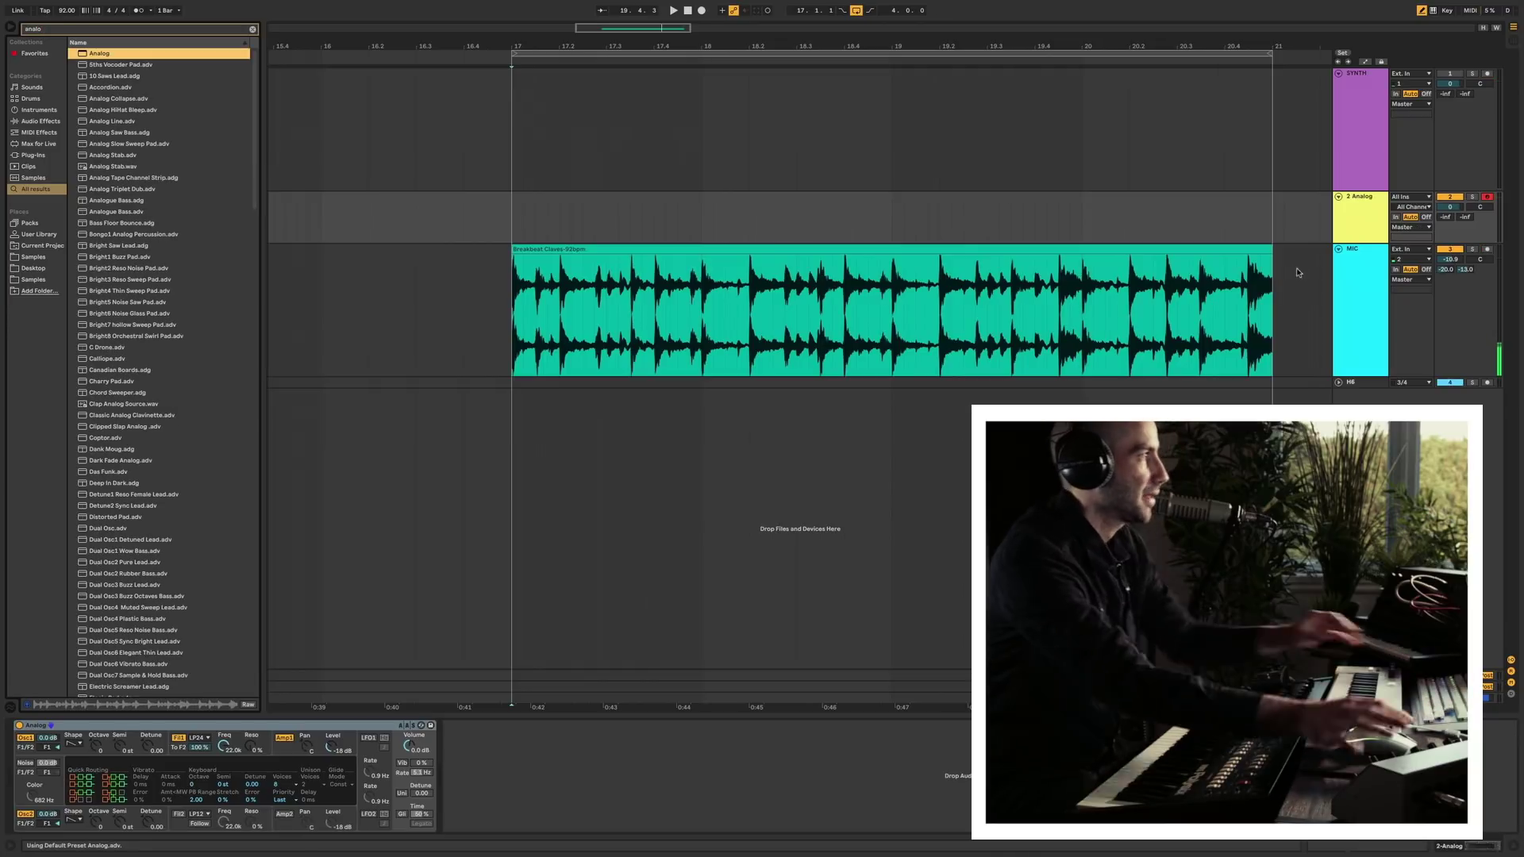
pyautogui.click(9, 29)
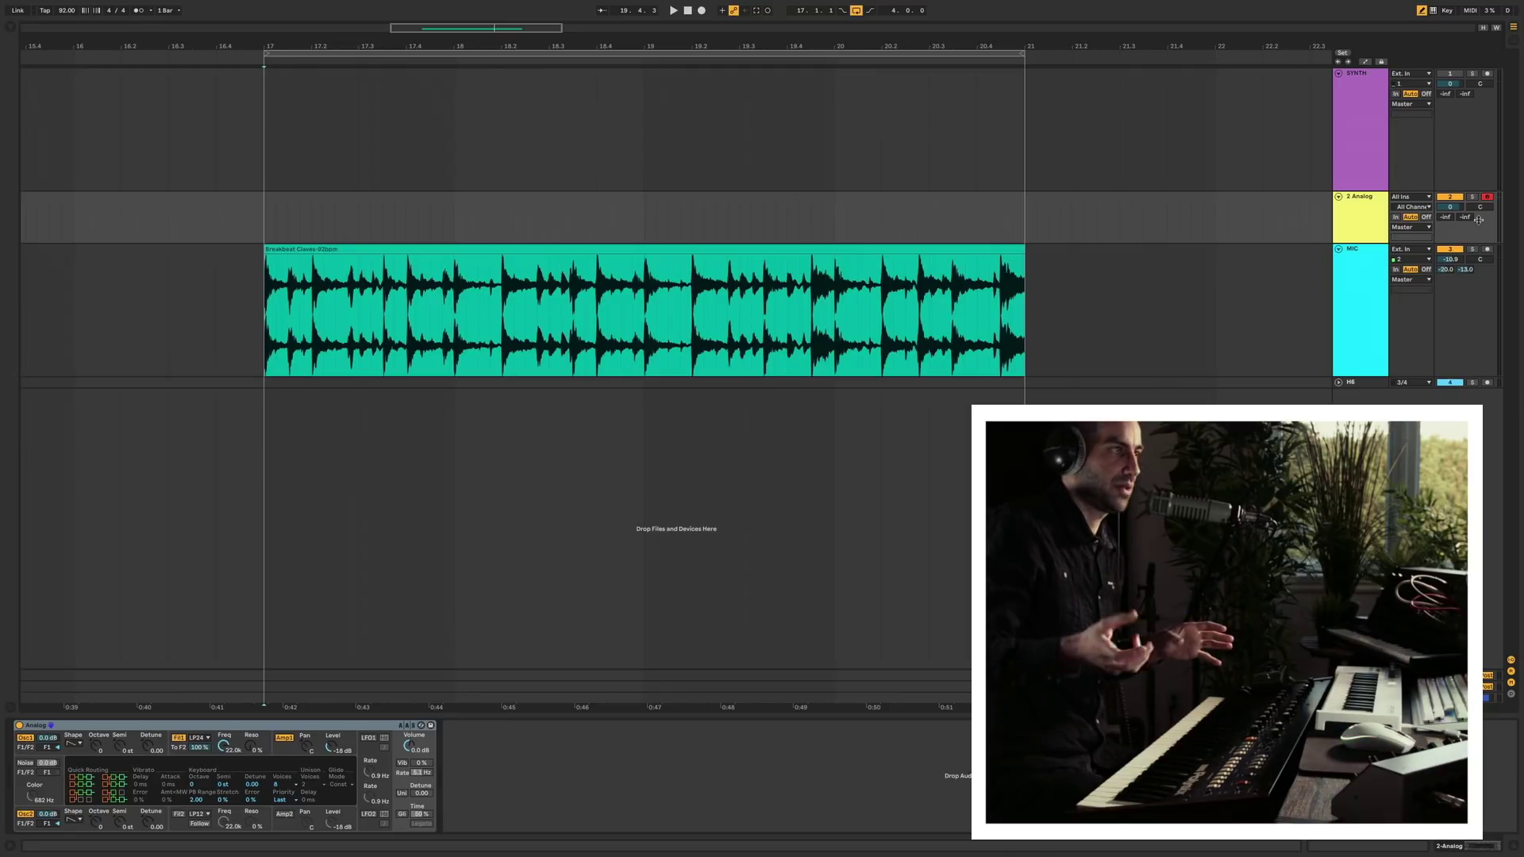
# Delete the original SYNTH audio track and rename the Analog track as SYNTH.
pyautogui.click(1344, 111)
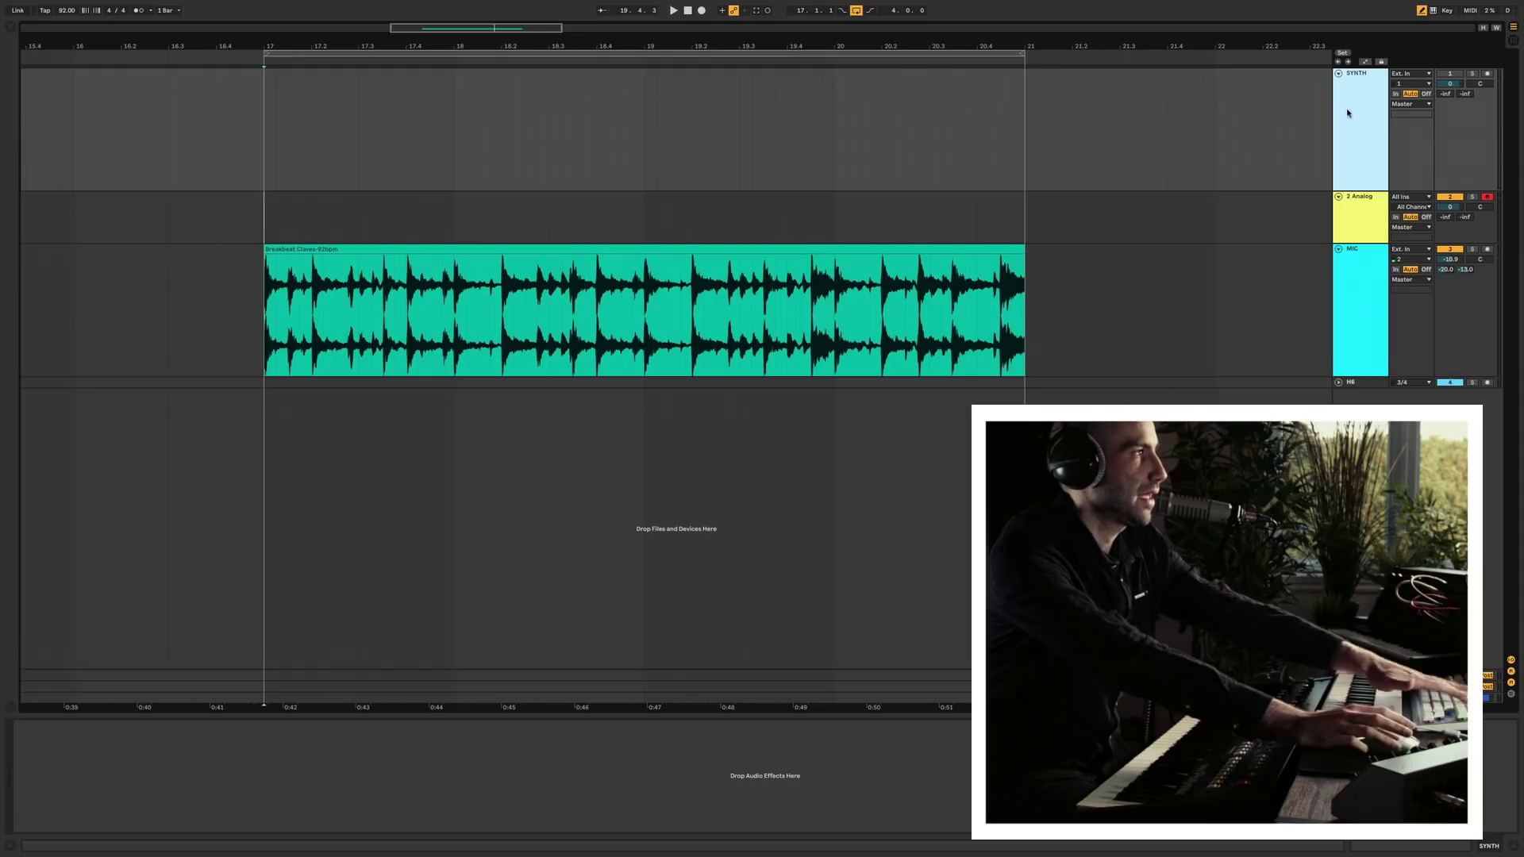
pyautogui.press('Delete')
pyautogui.hotkey('ctrl', 'r')
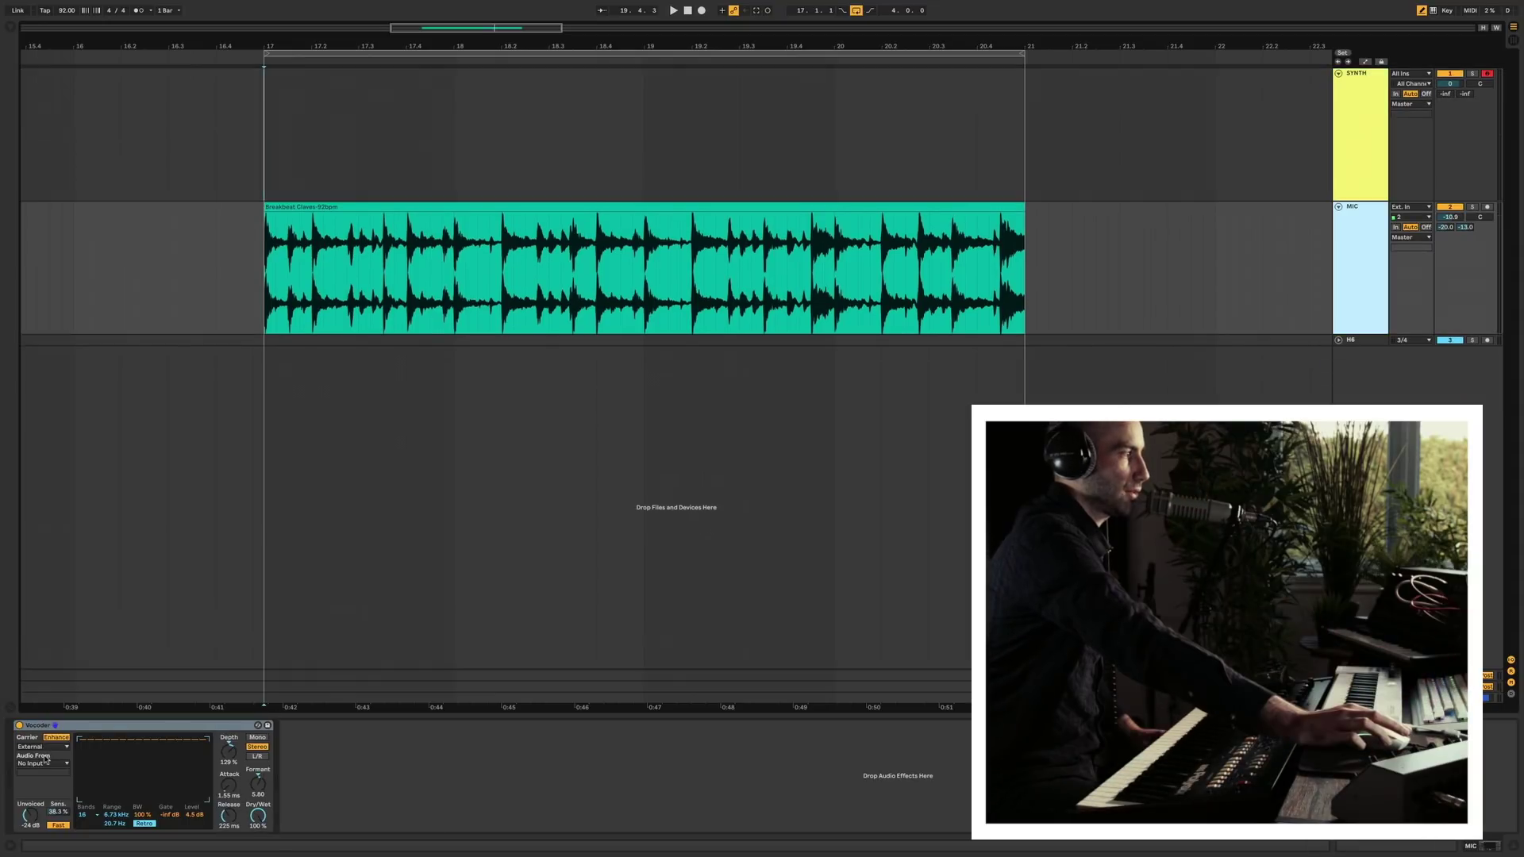
# Set the Vocoder's external carrier source on the MIC track to the new SYNTH track.
pyautogui.click(44, 747)
pyautogui.click(41, 763)
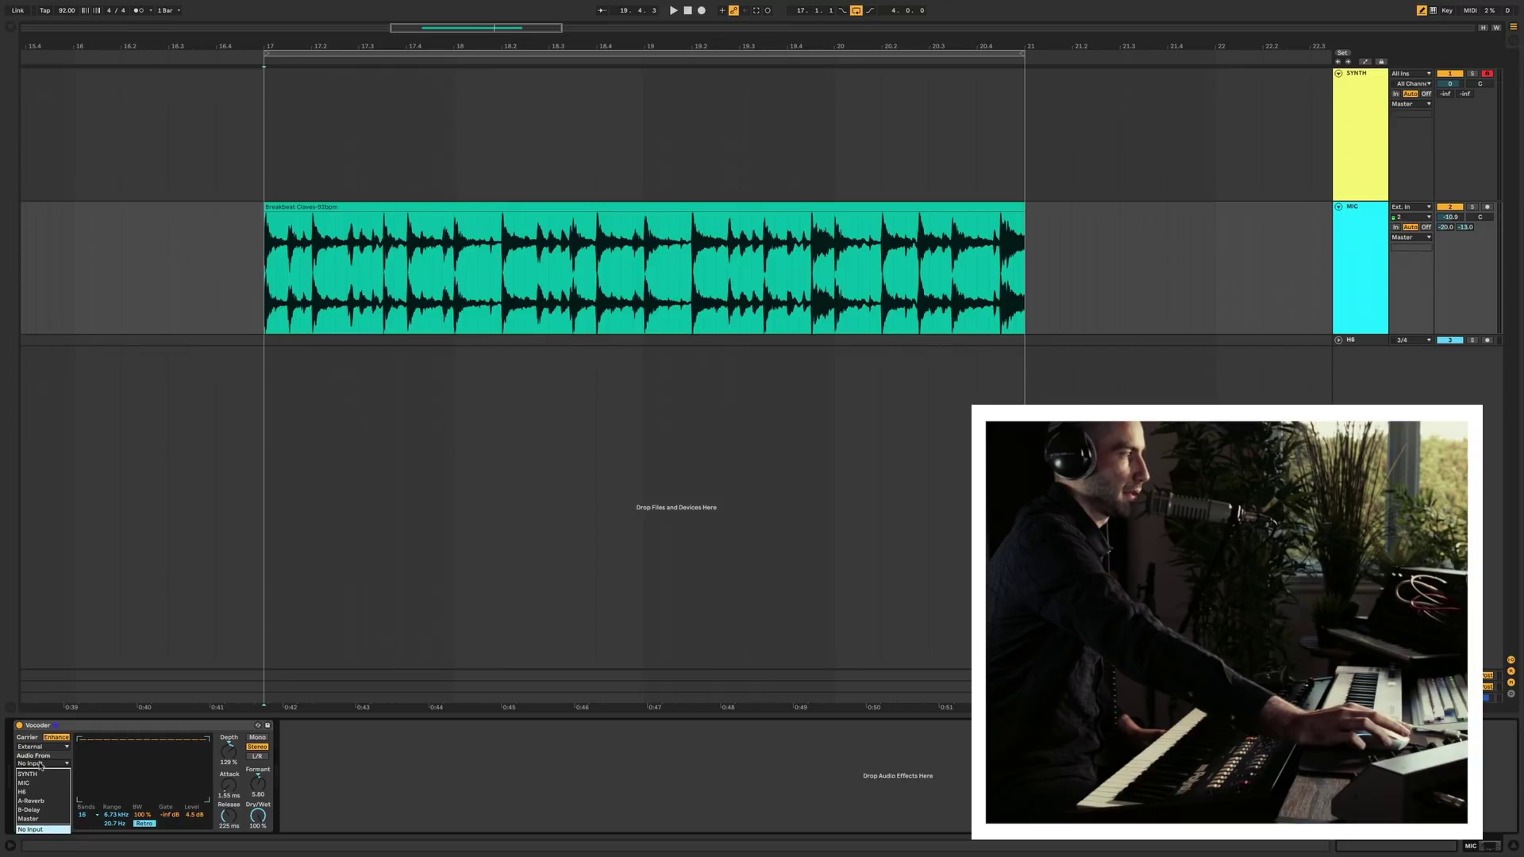
pyautogui.click(29, 774)
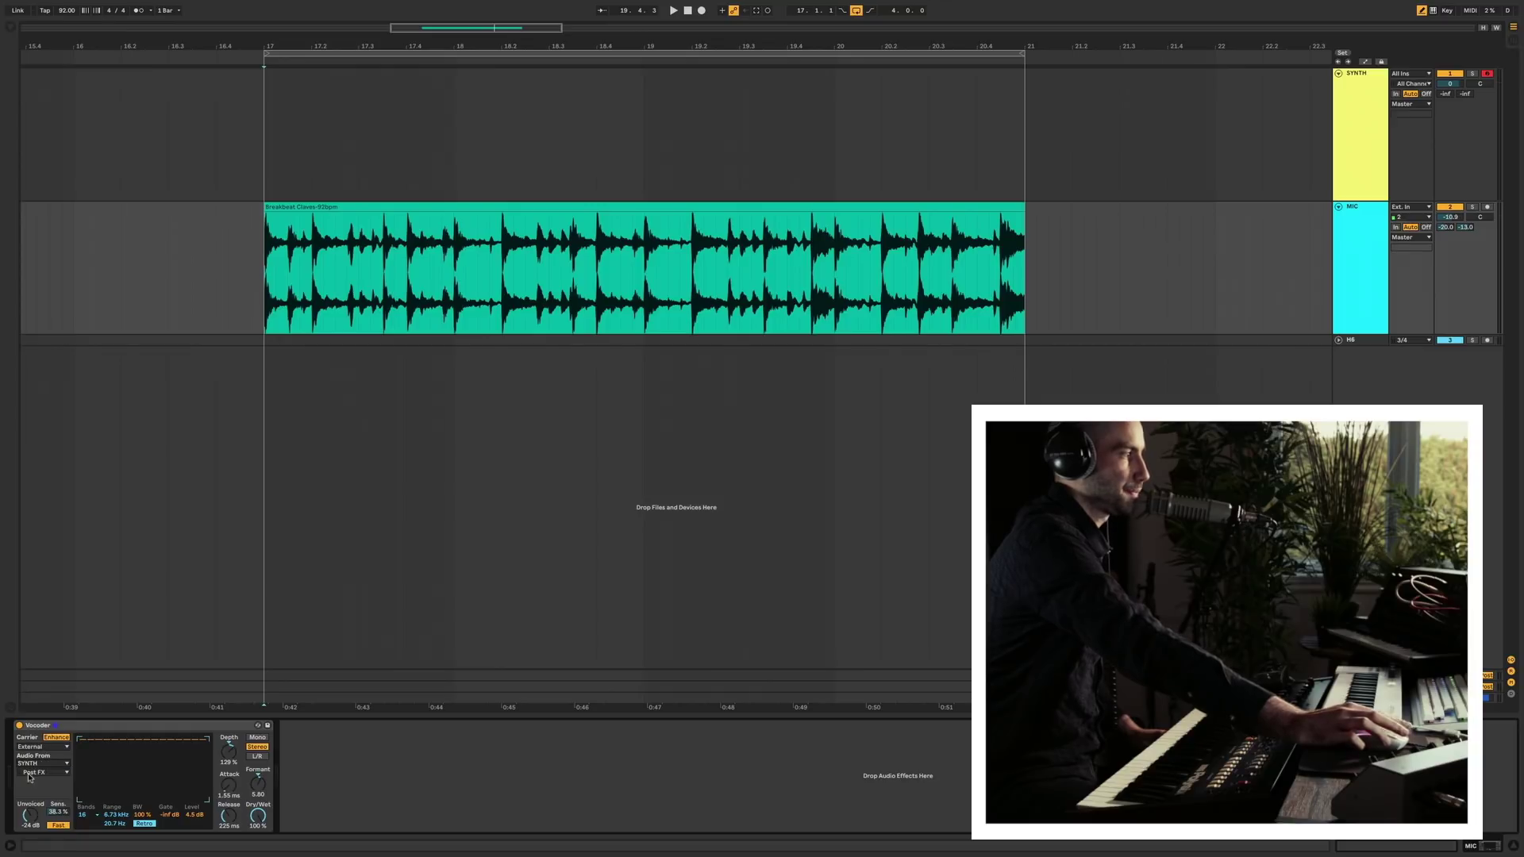
# Play the loop and sweep the cutoff frequency of Analog's first filter down and back up.
pyautogui.press('space')
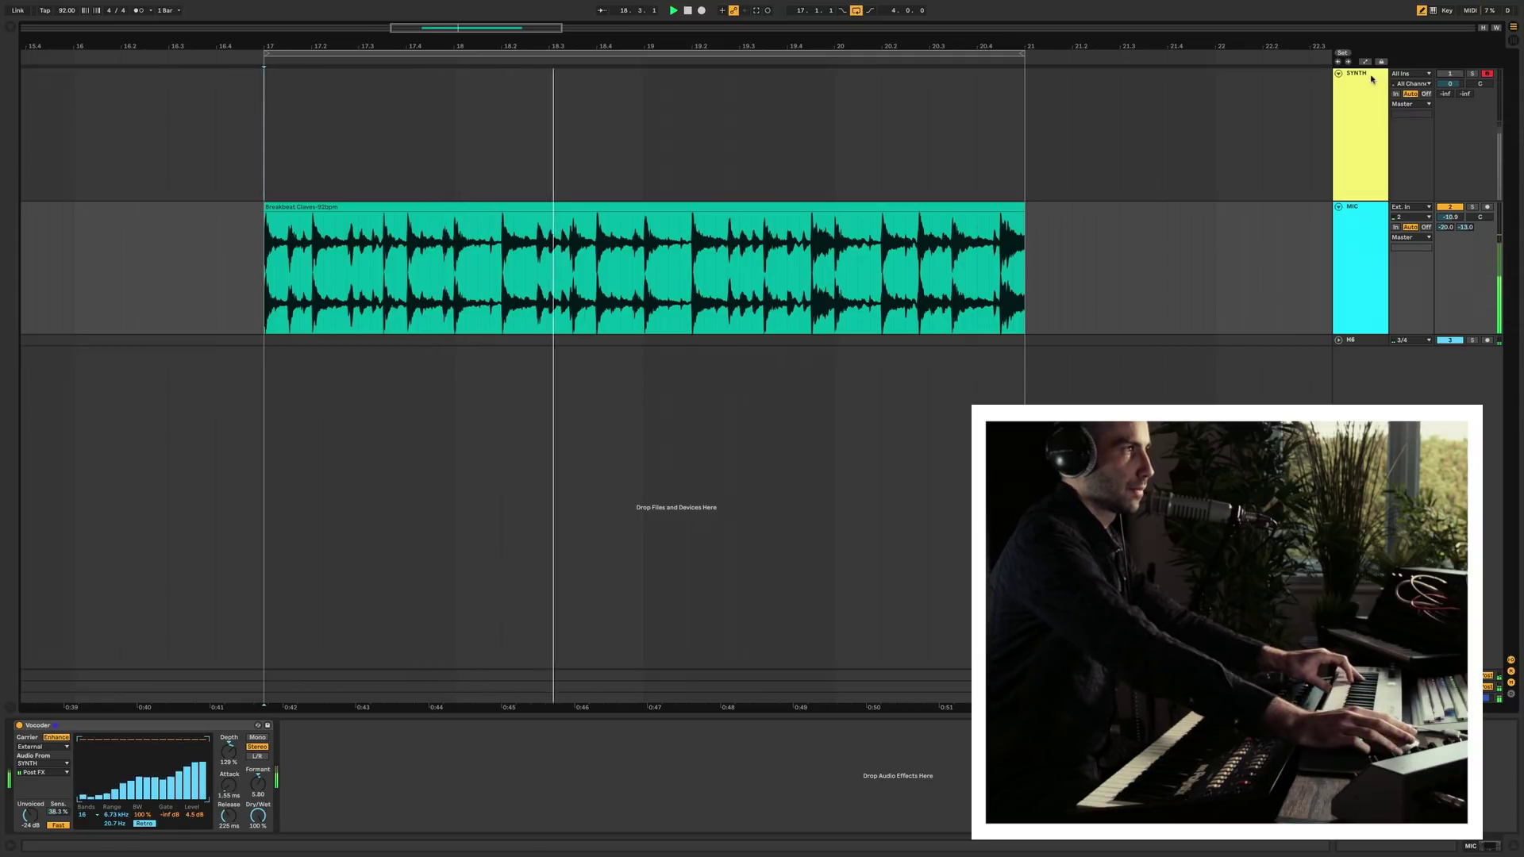
pyautogui.click(1359, 111)
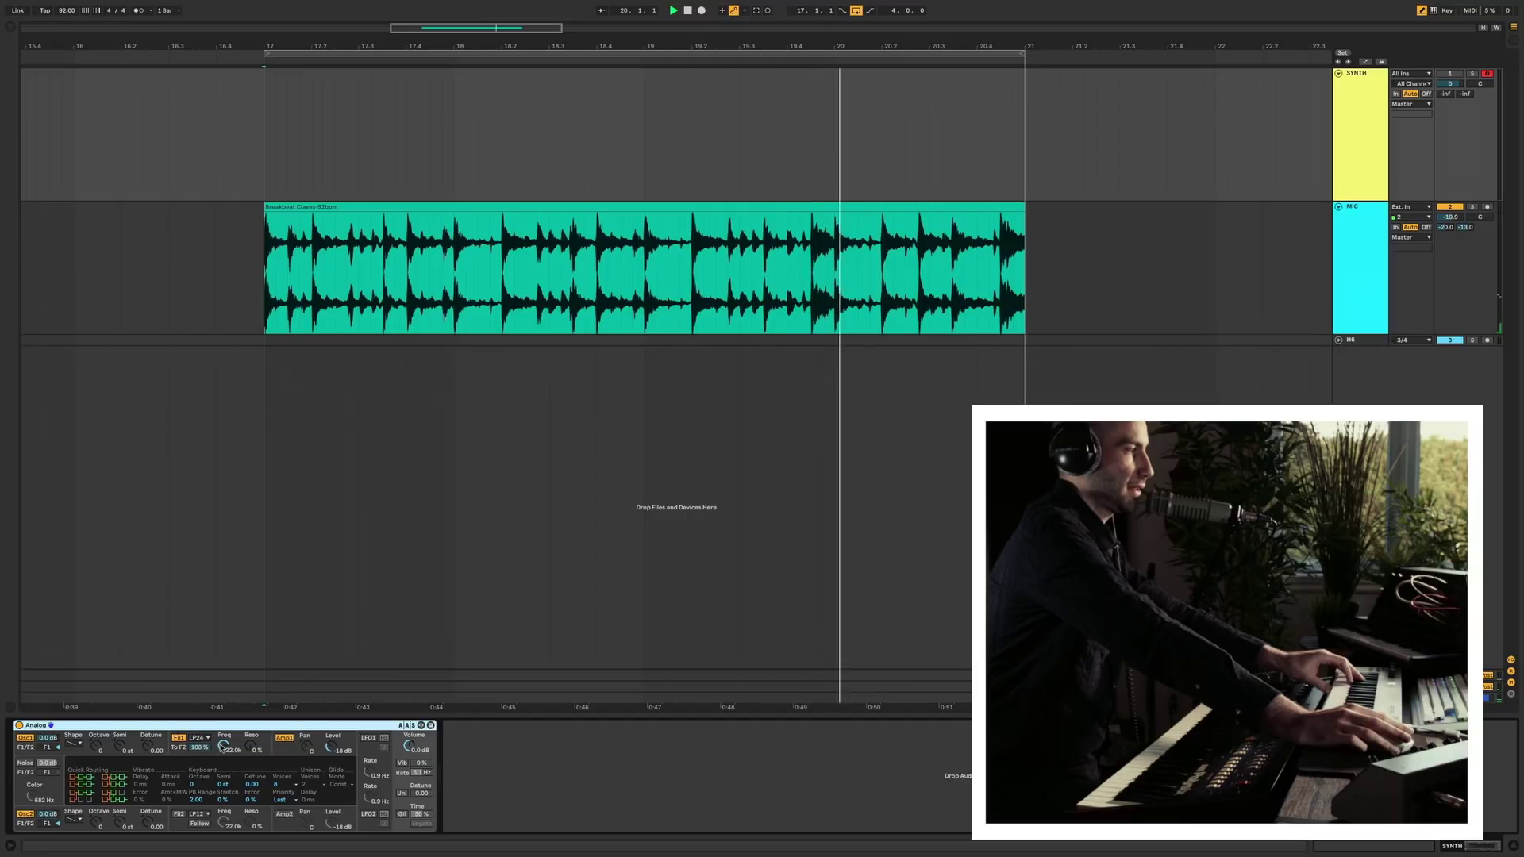
pyautogui.moveTo(223, 748); pyautogui.dragTo(223, 793)
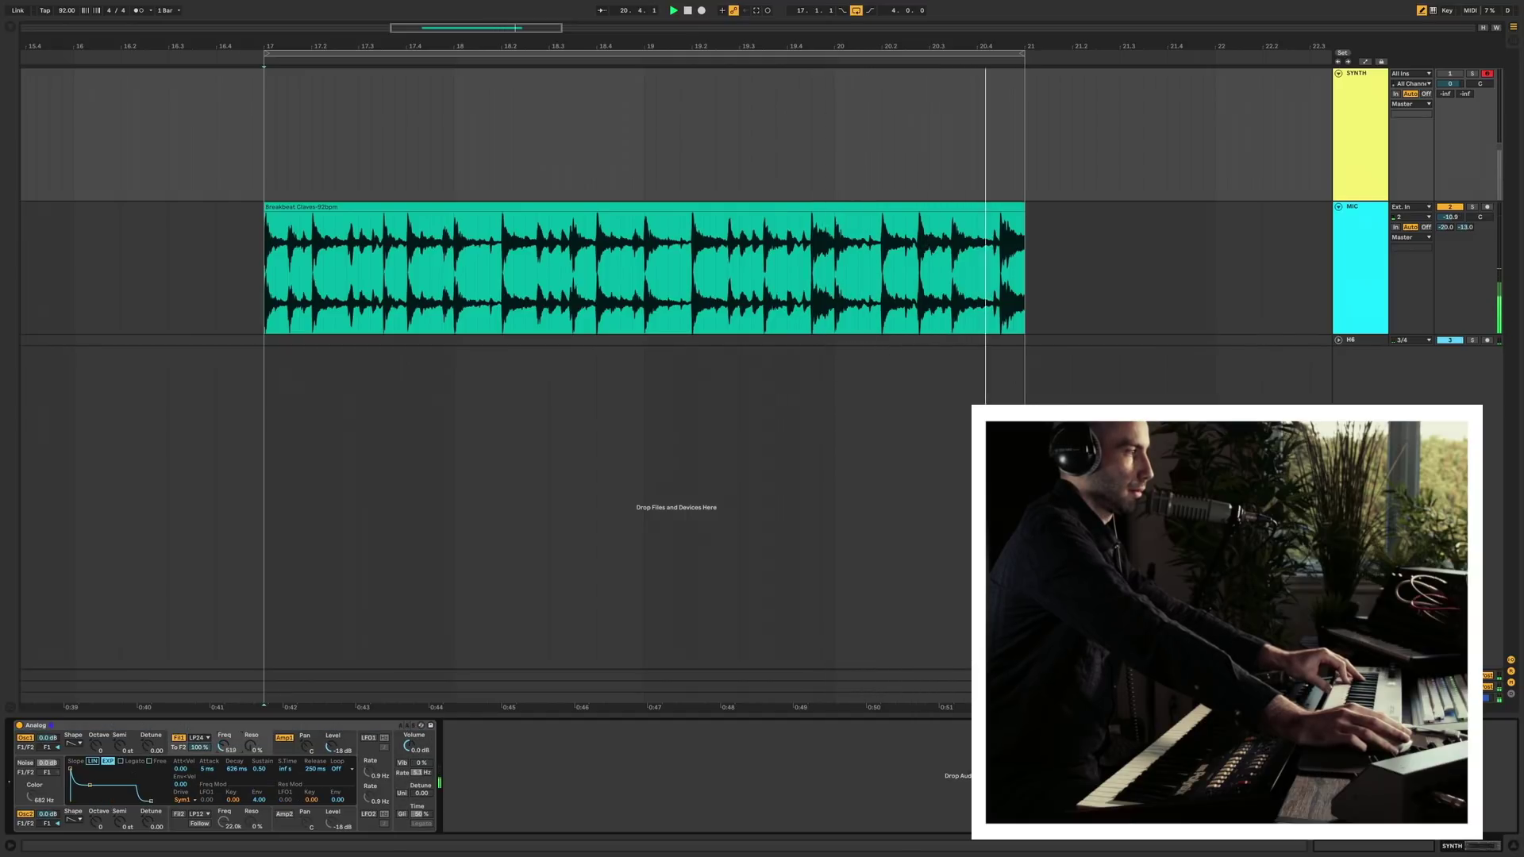
pyautogui.moveTo(223, 748); pyautogui.dragTo(223, 738)
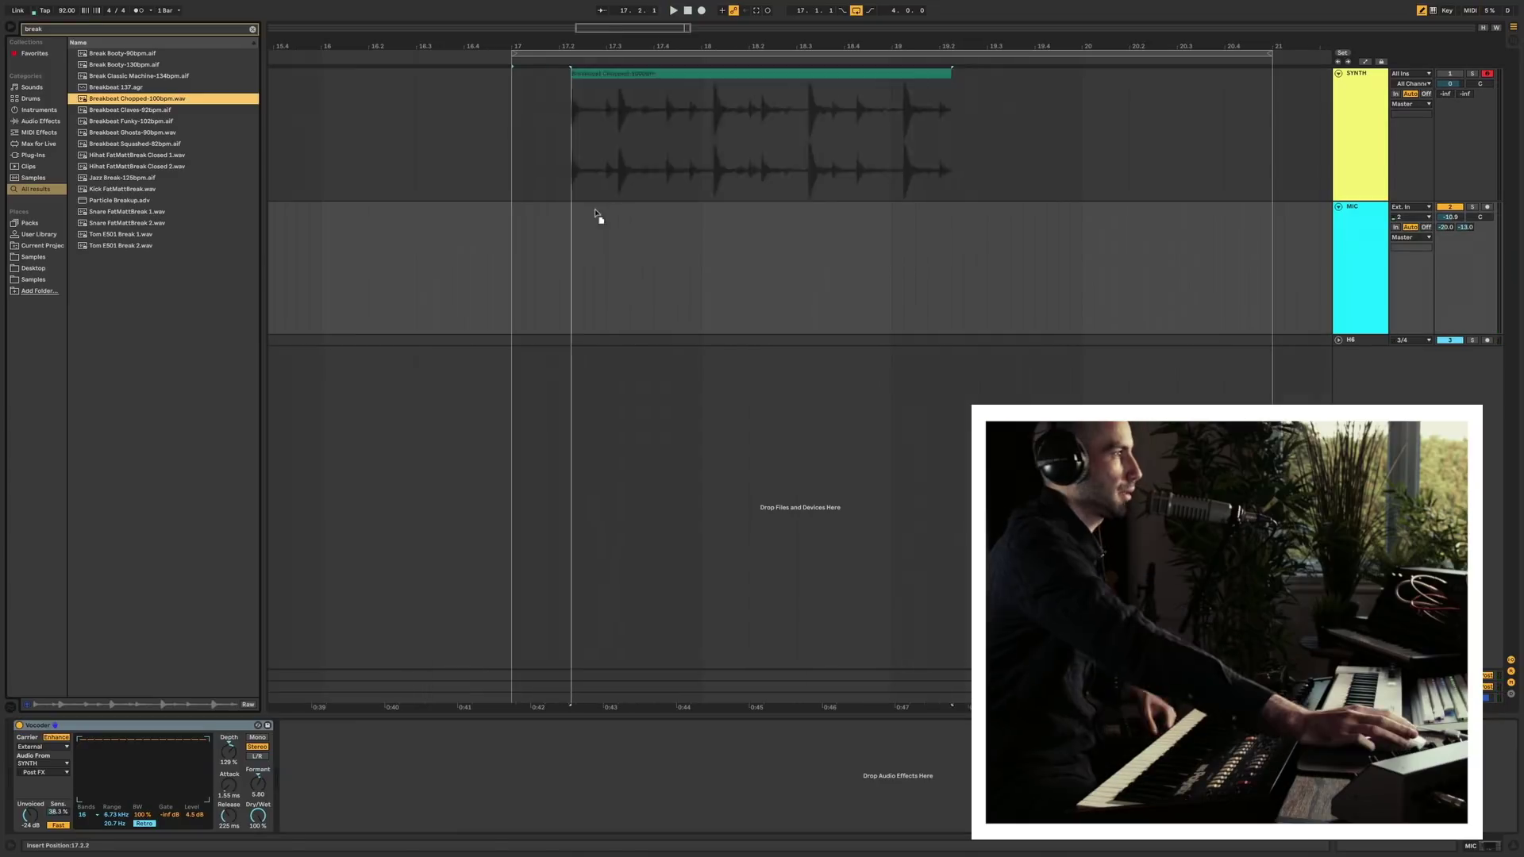
# Place Breakbeat Chopped-100bpm.wav at bar 17 on the MIC track, and add Waves Tune Real-Time Stereo to the heightened VOICE track.
pyautogui.moveTo(598, 222); pyautogui.dragTo(515, 269)
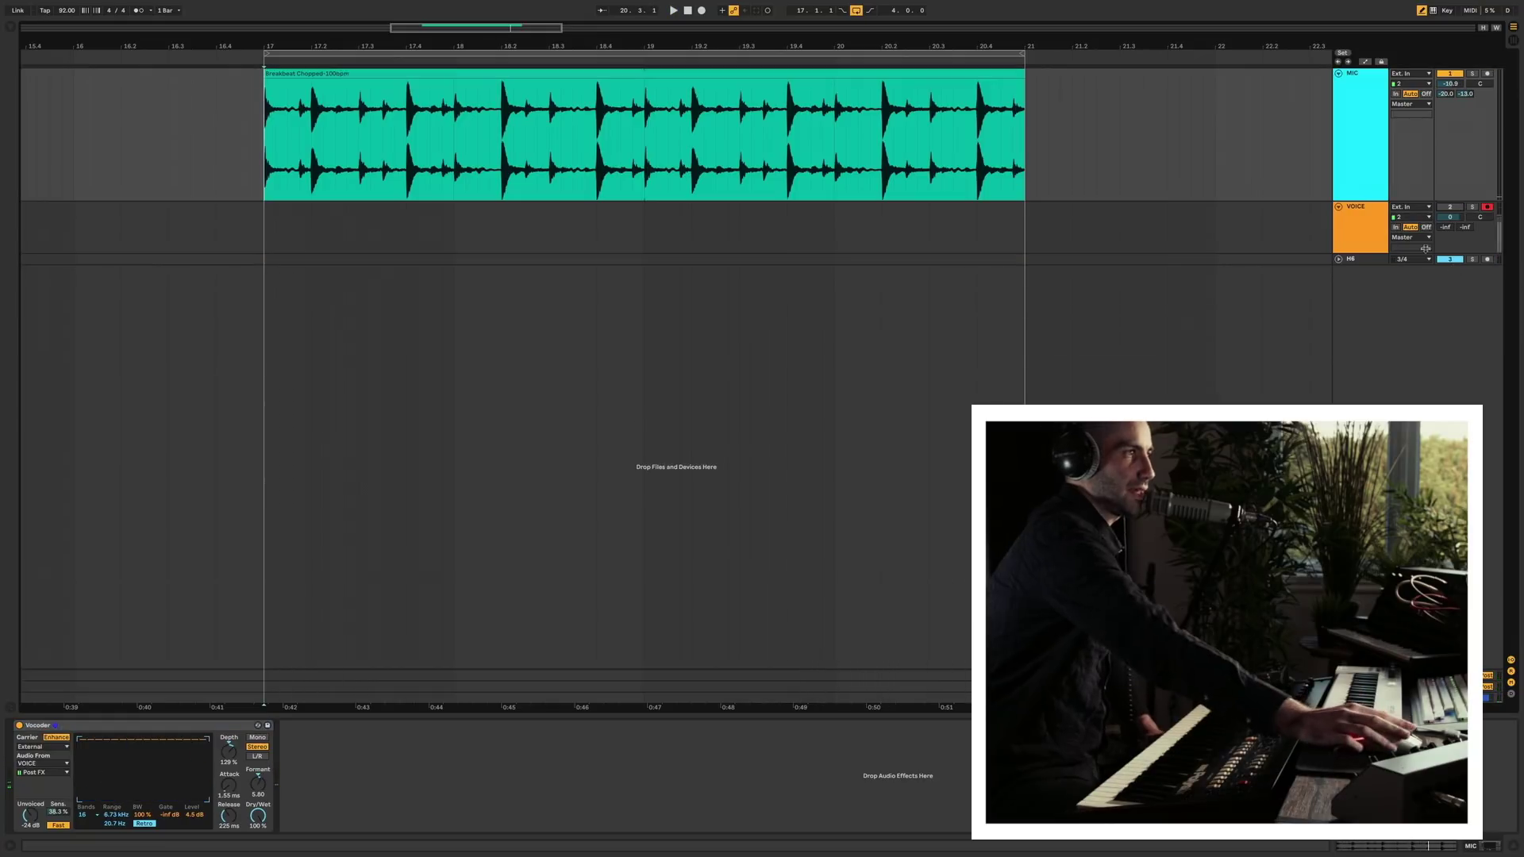
pyautogui.moveTo(1366, 251); pyautogui.dragTo(1382, 324)
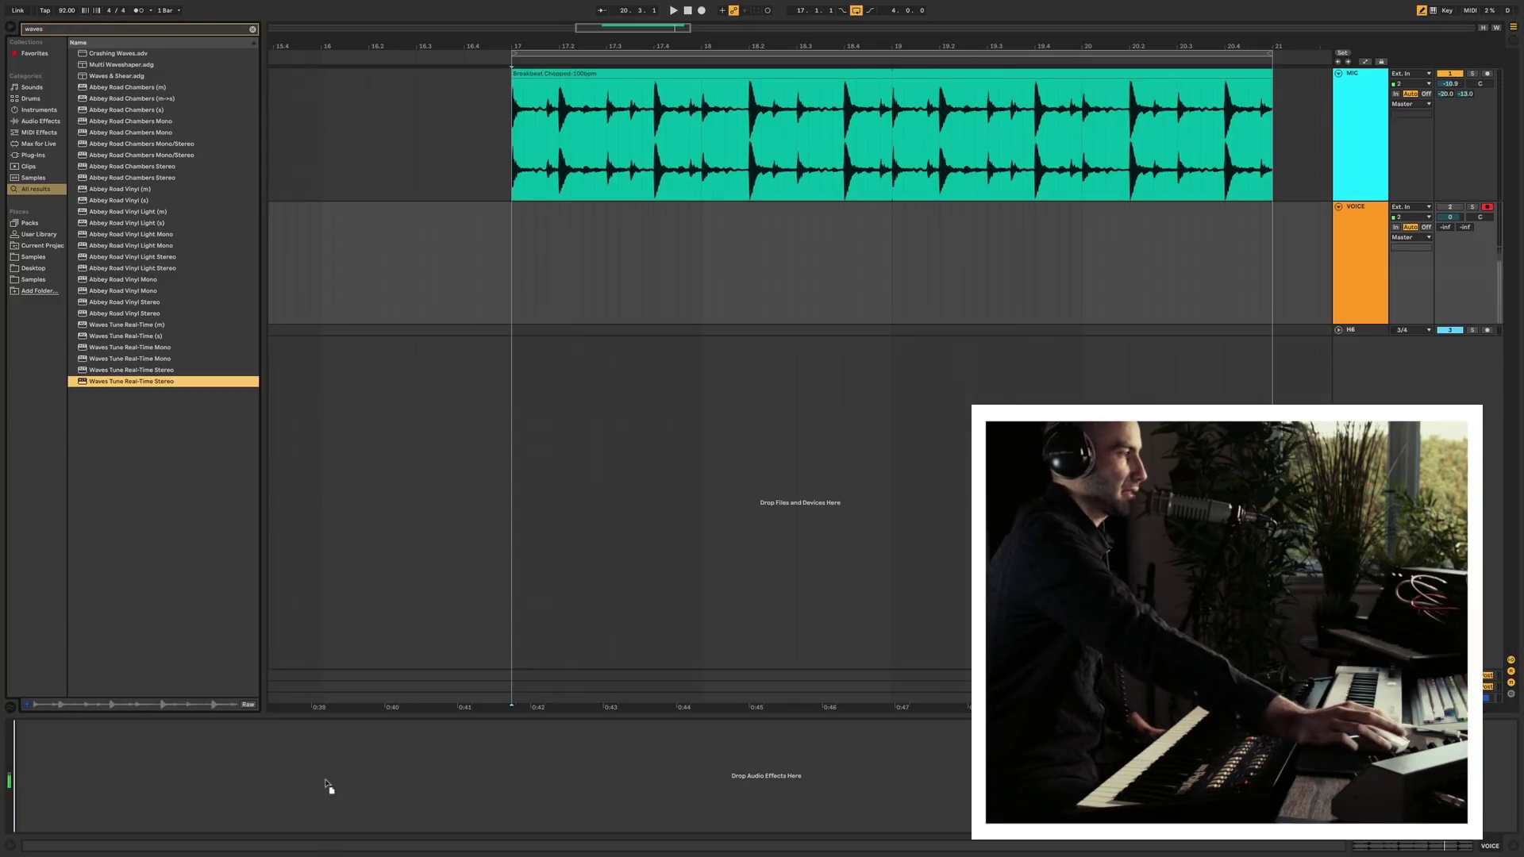
pyautogui.moveTo(327, 786); pyautogui.dragTo(326, 786)
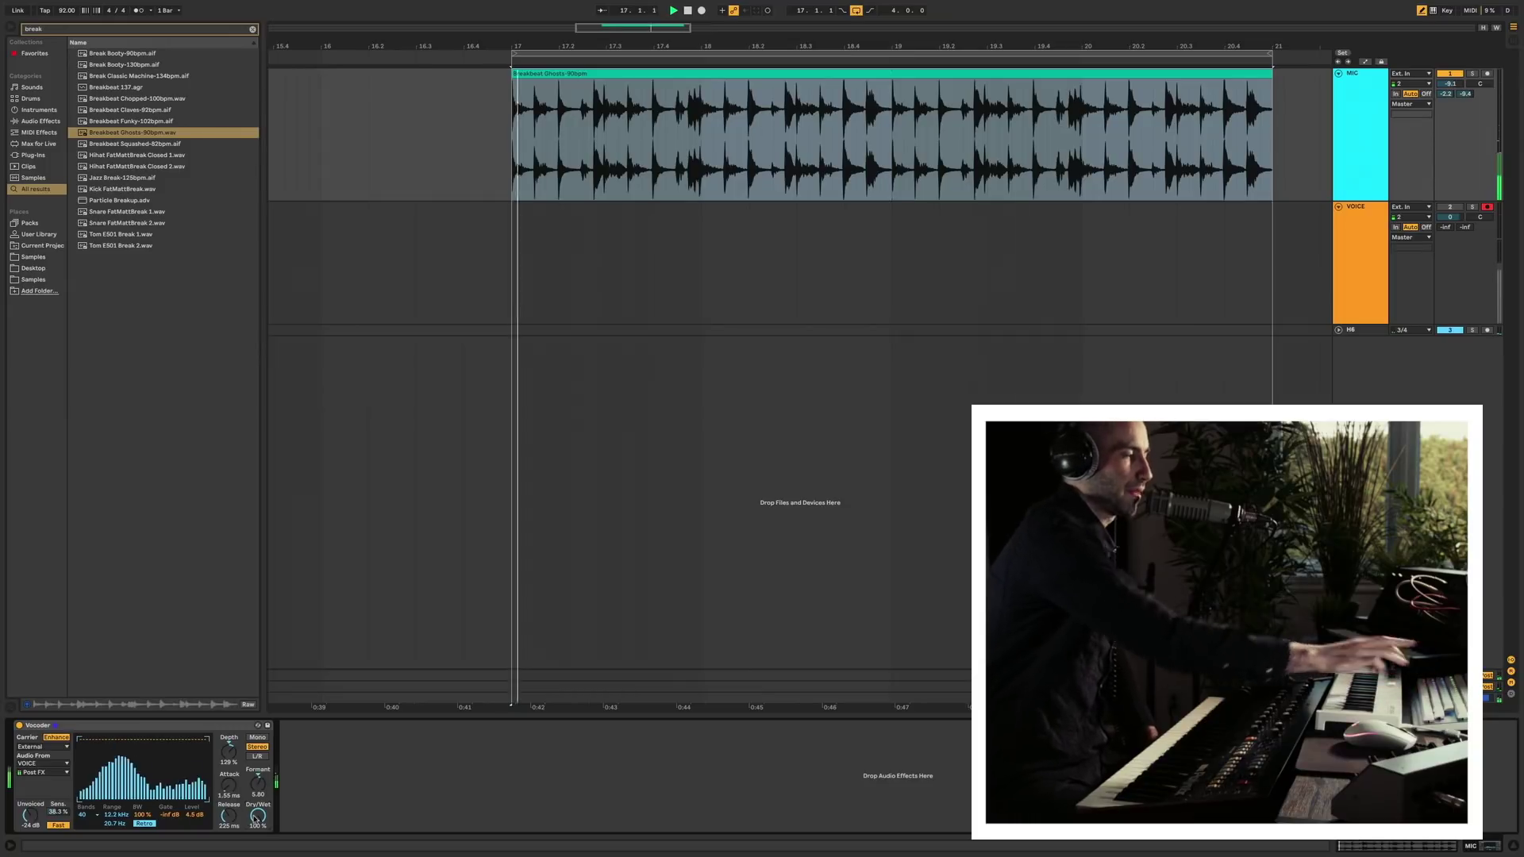
# Lower the Vocoder's dry/wet mix to about 80 % and reset its formant shift to 0.00.
pyautogui.moveTo(257, 818); pyautogui.dragTo(256, 839)
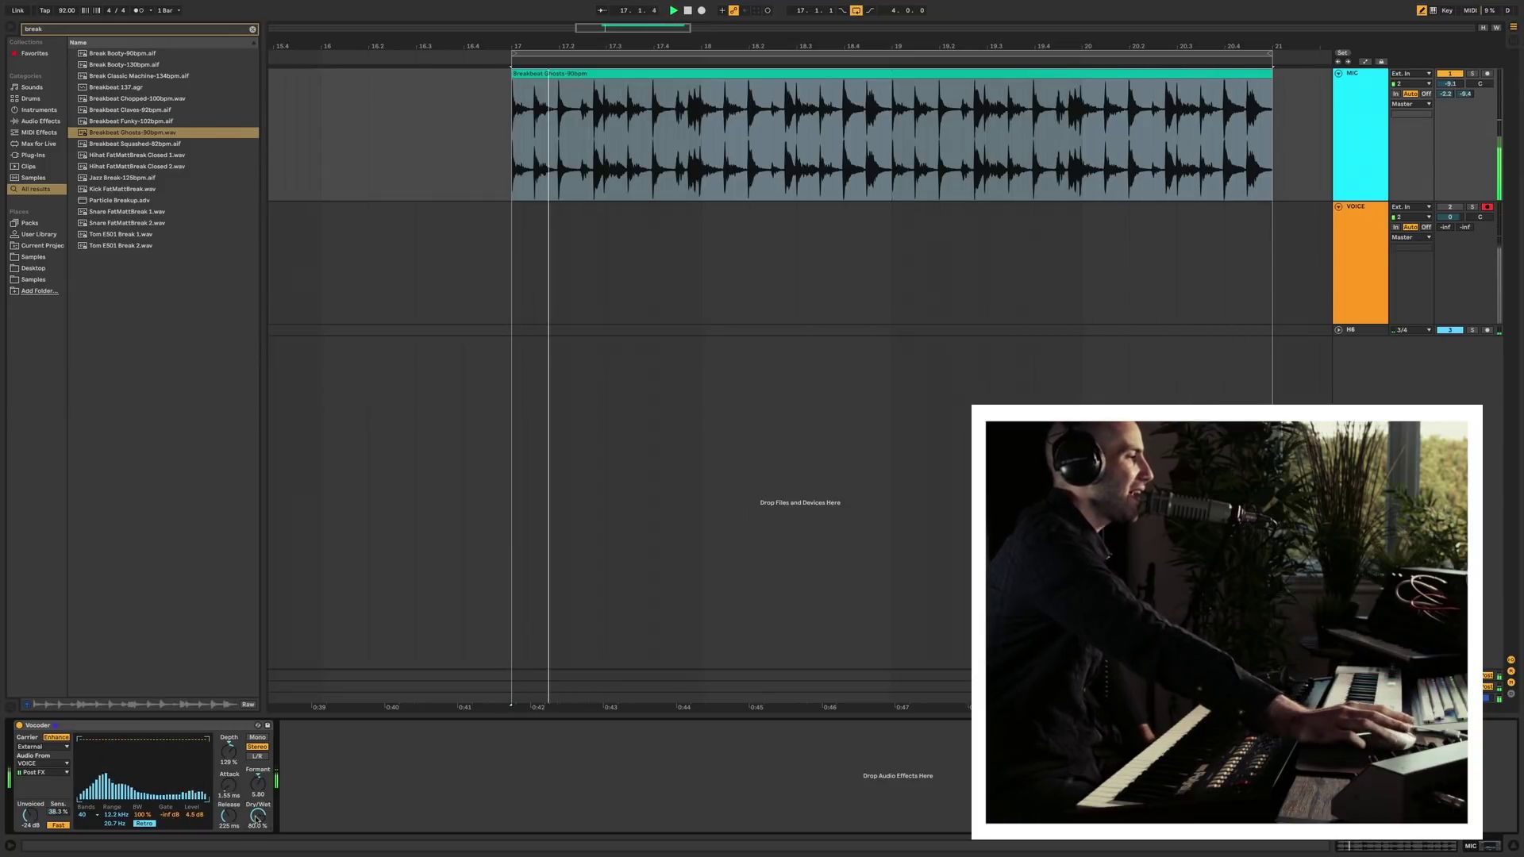
pyautogui.click(258, 784)
pyautogui.press('Delete')
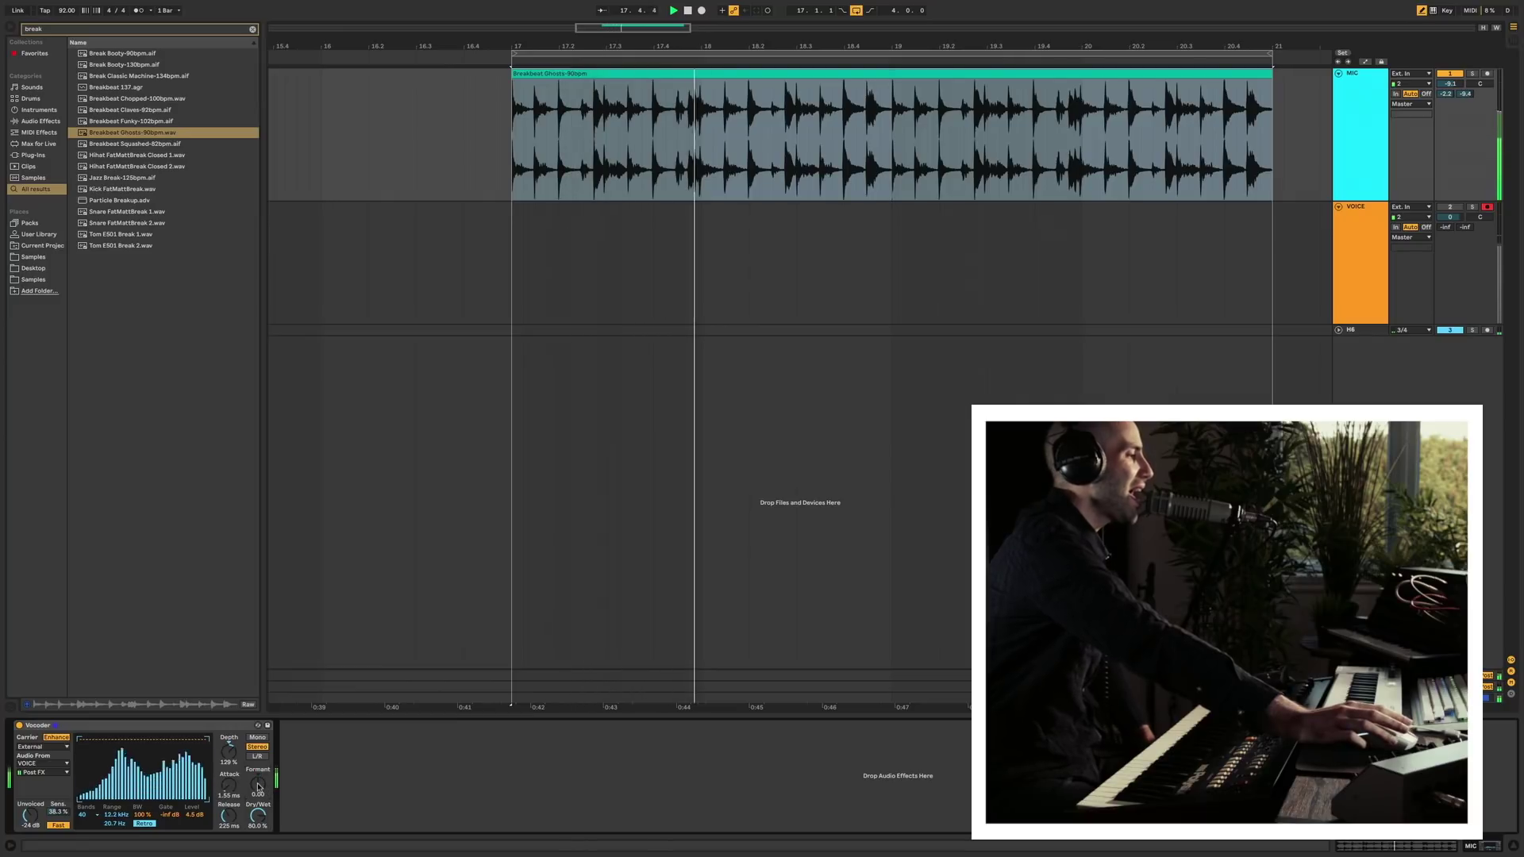